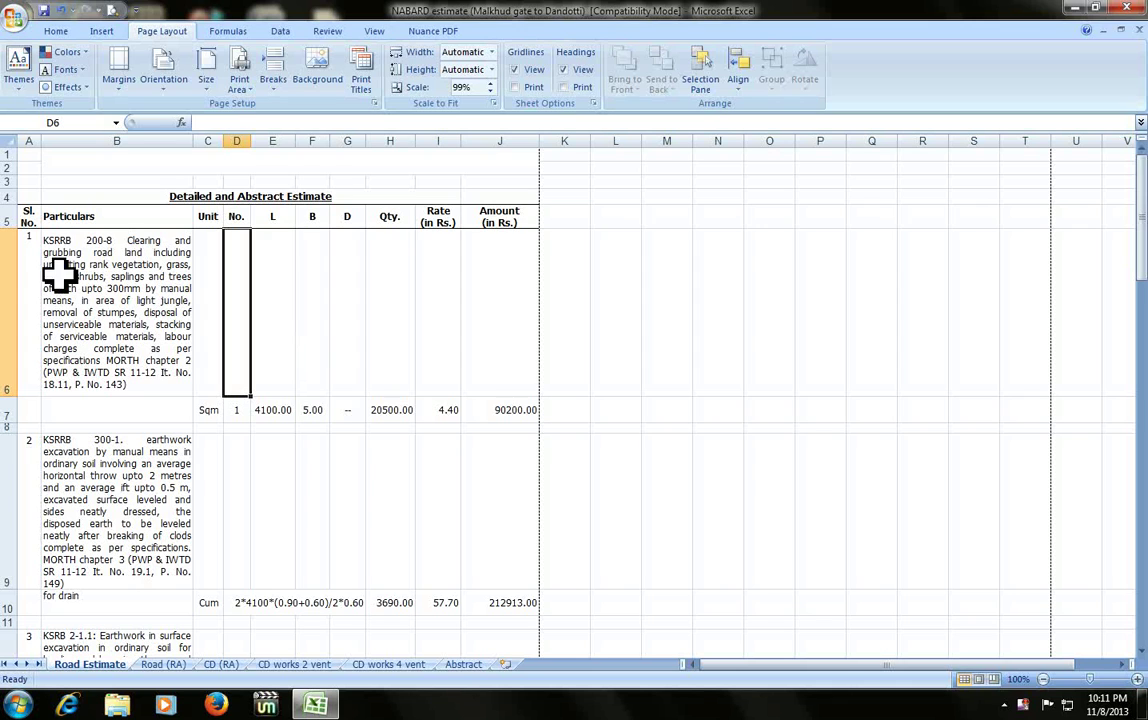
left_click(150, 327)
scroll(155, 315, "up", 1)
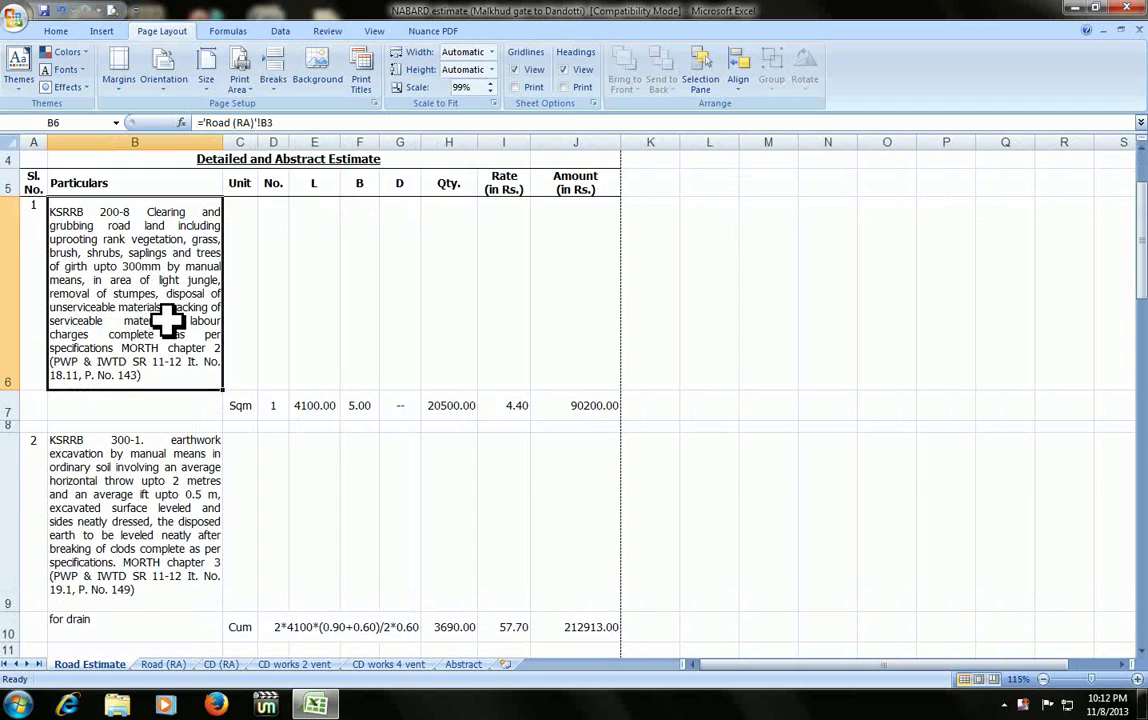
left_click(159, 231)
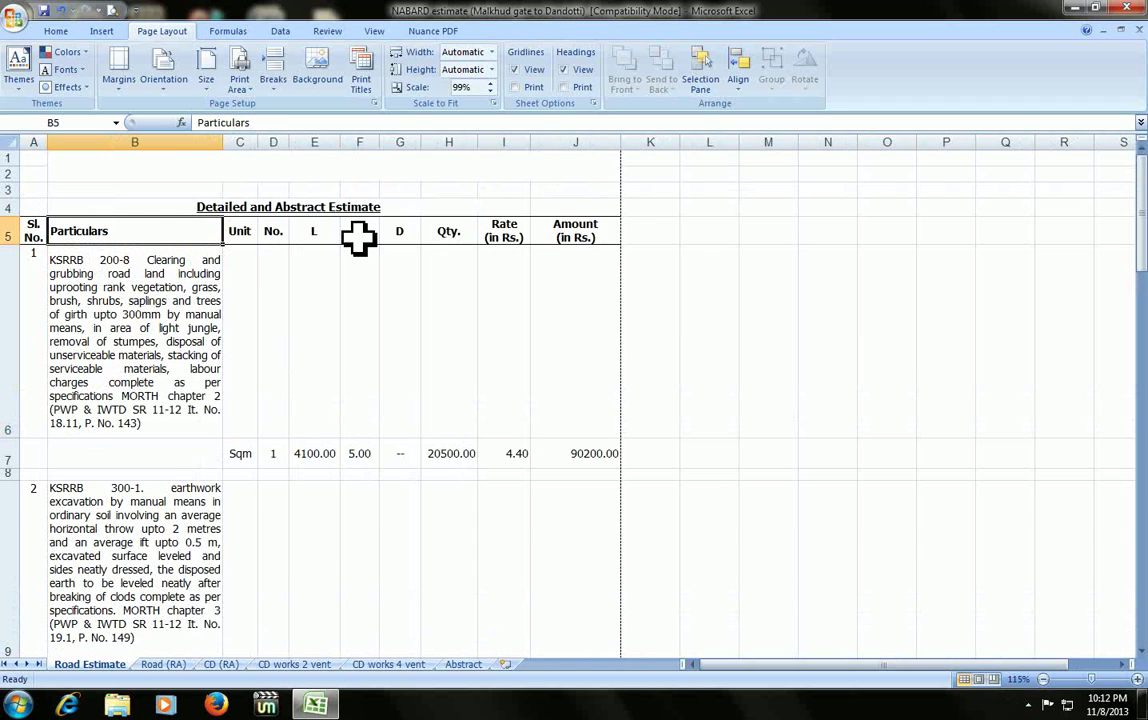
key("Left")
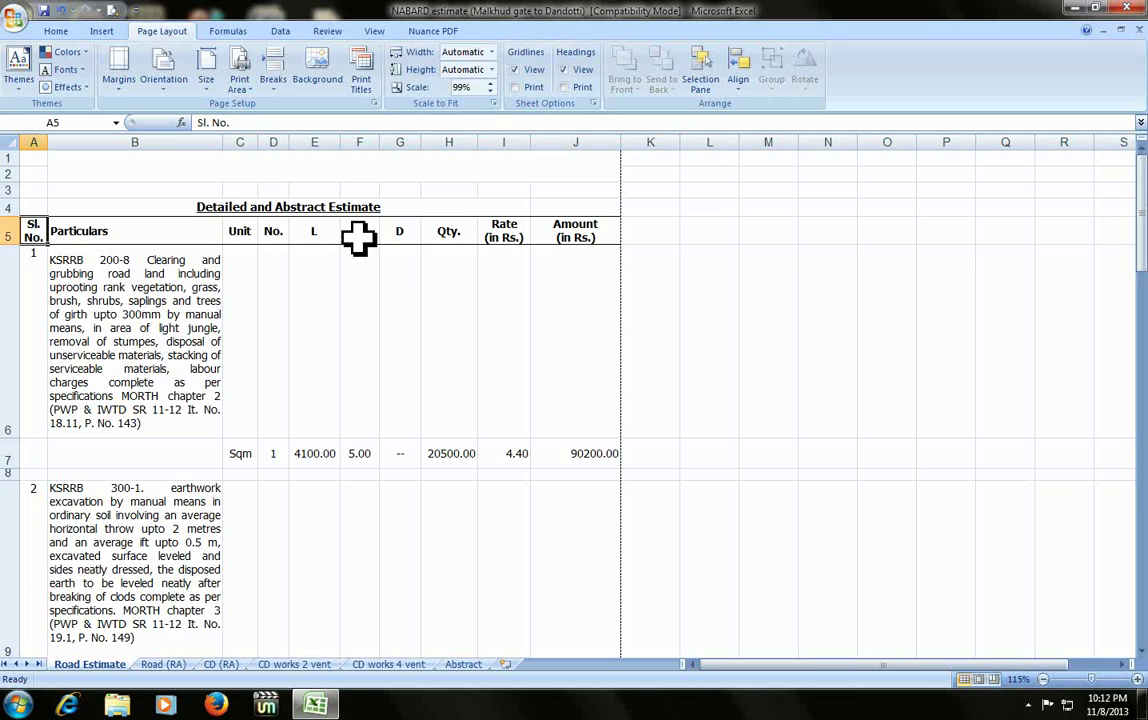
- Add the centre page header text "Microsoft Excel" to the Road Estimate sheet
key("alt+v")
key("h")
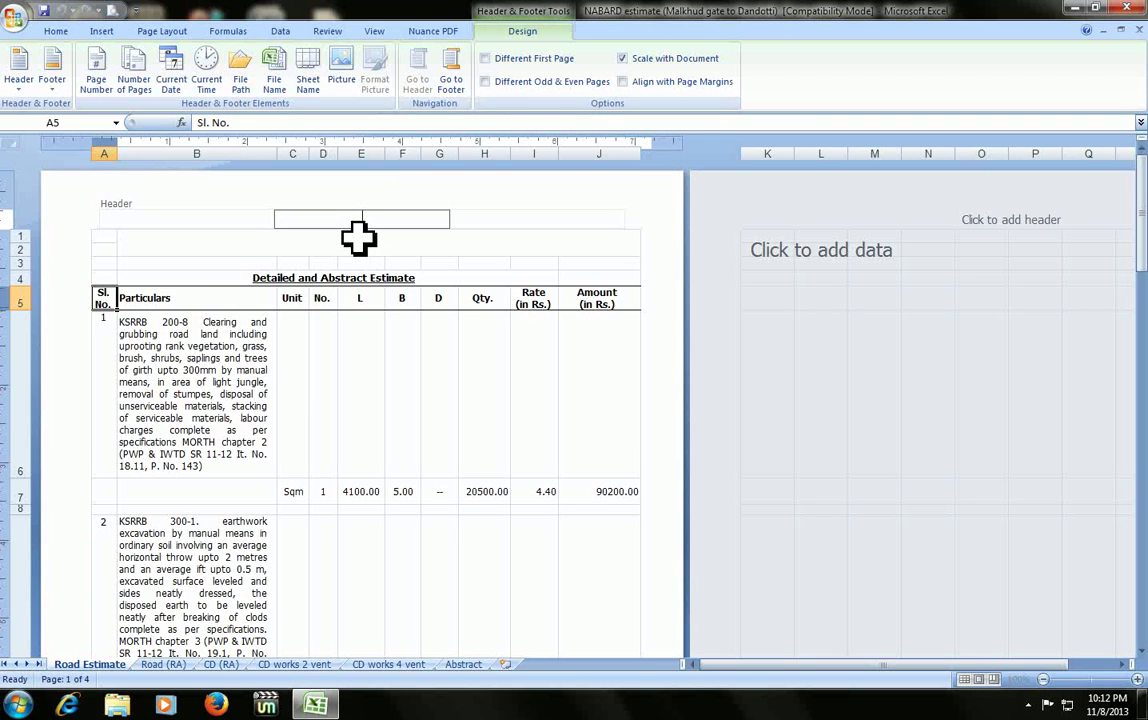
type("Microsoft Excel")
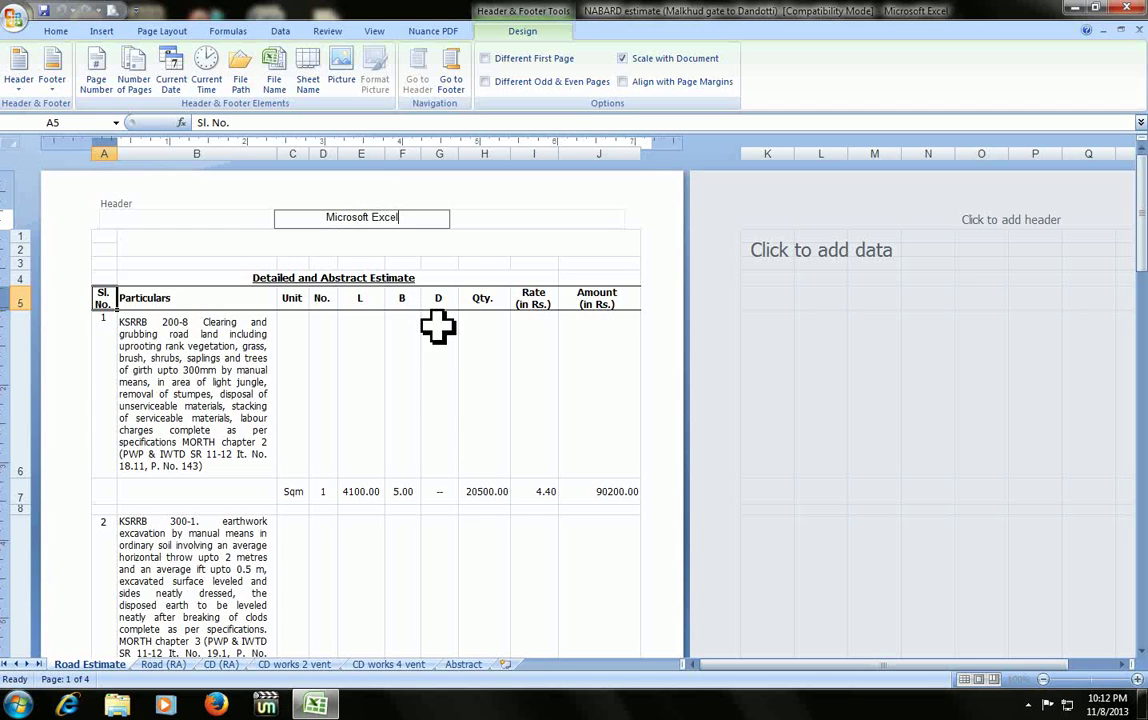
left_click(495, 375)
- Add the centre page footer text "Shortcut" to the Road Estimate sheet
scroll(440, 370, "down", 8)
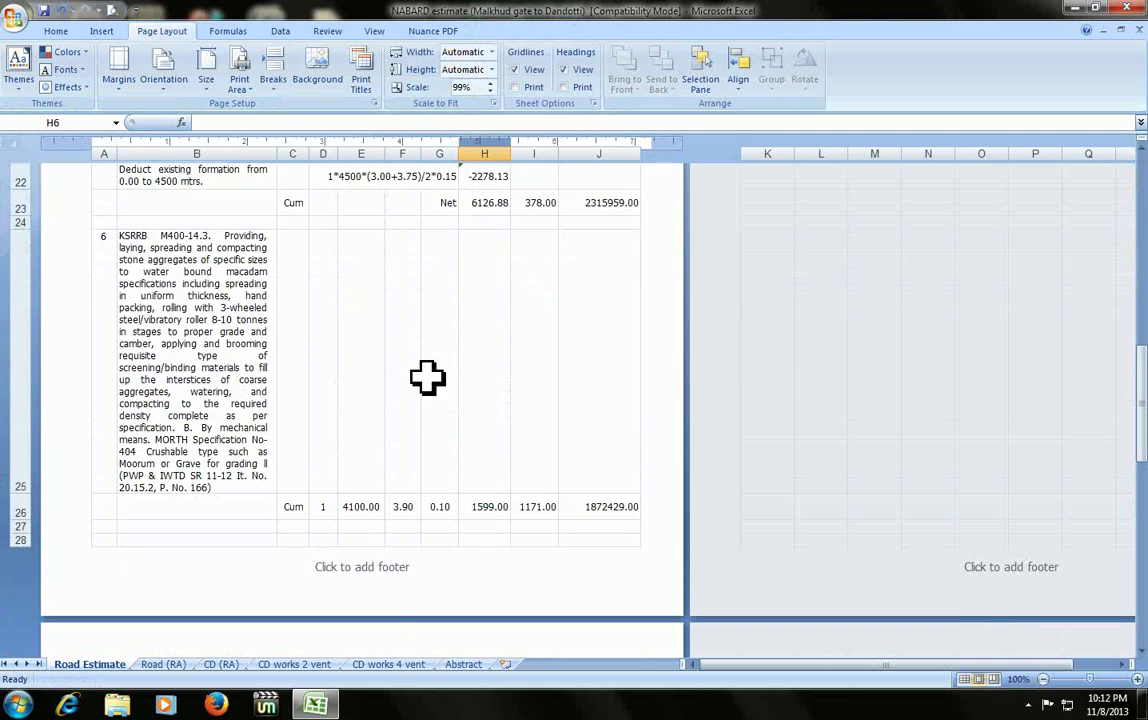
left_click(415, 567)
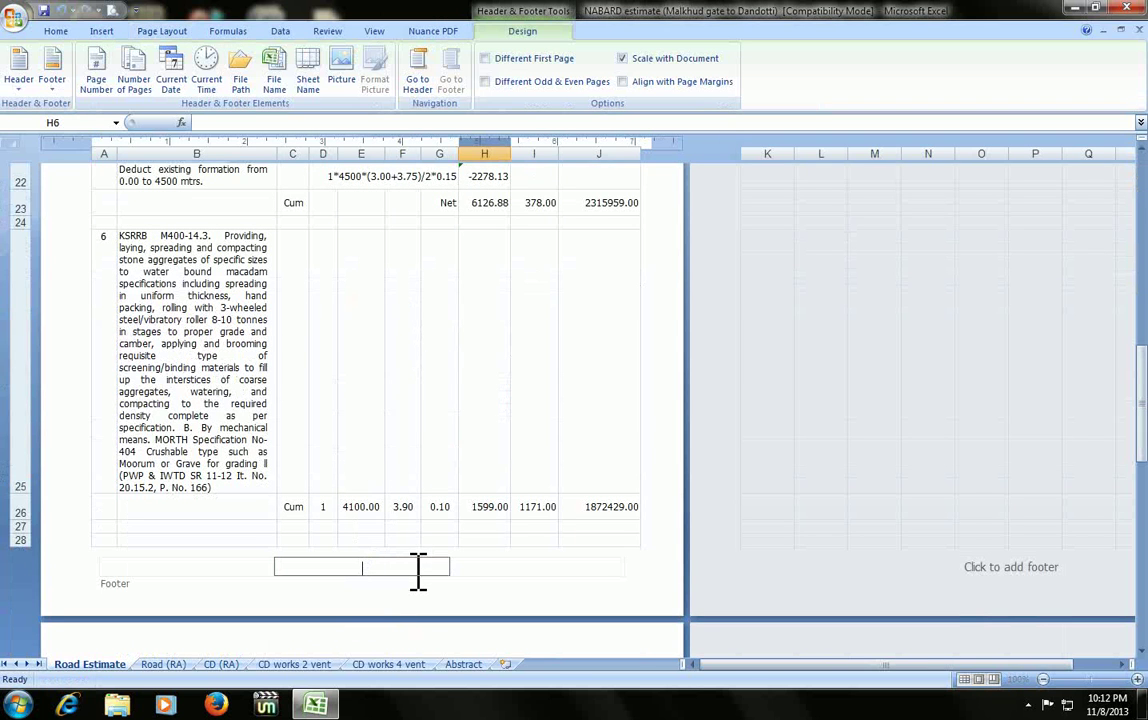
type("Shortcut")
left_click(660, 265)
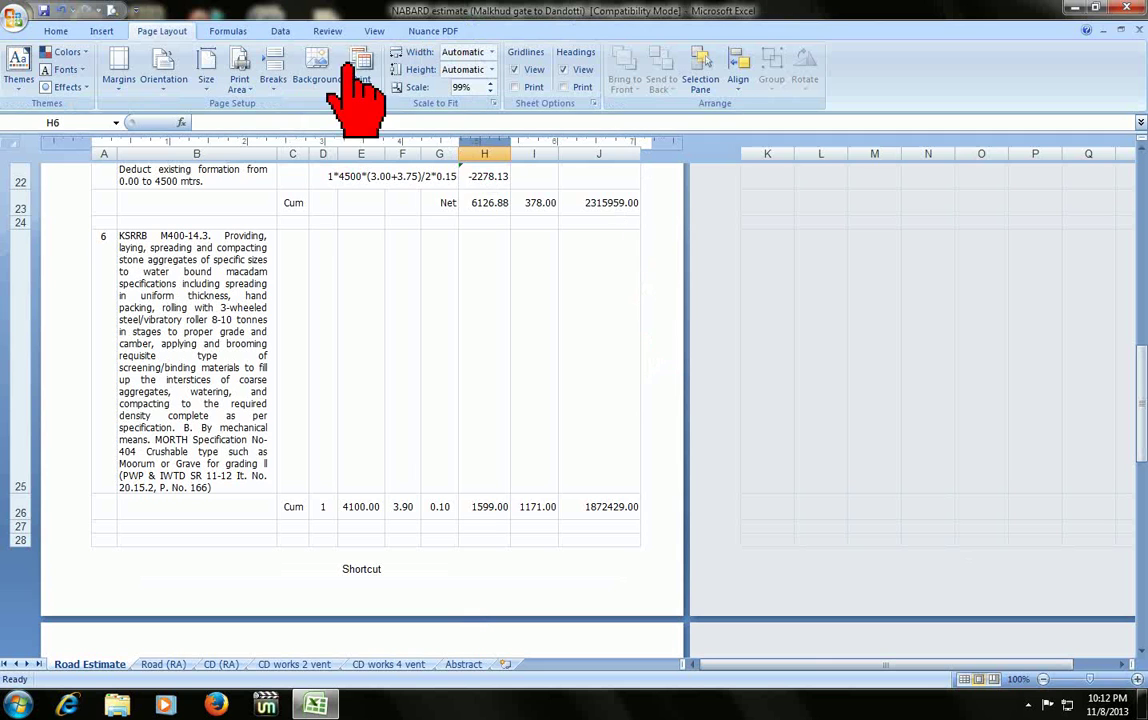
- Return the Road Estimate sheet to Normal view and select cell D6
left_click(374, 31)
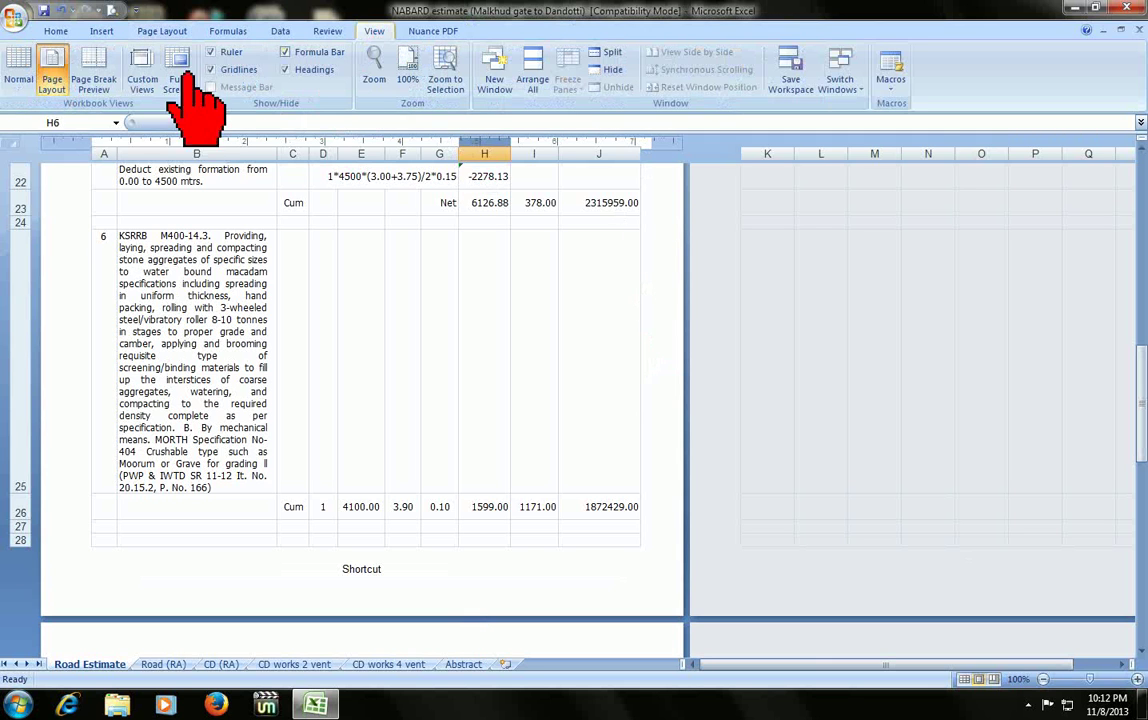
left_click(18, 72)
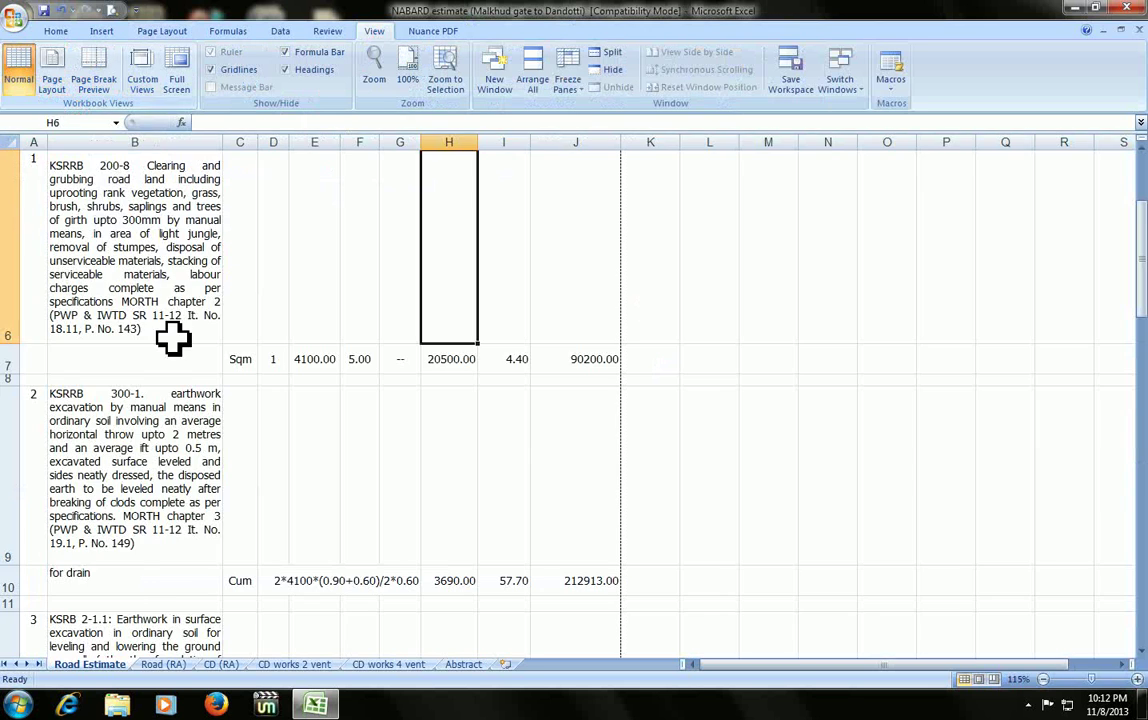
scroll(172, 340, "up", 2)
left_click(272, 356)
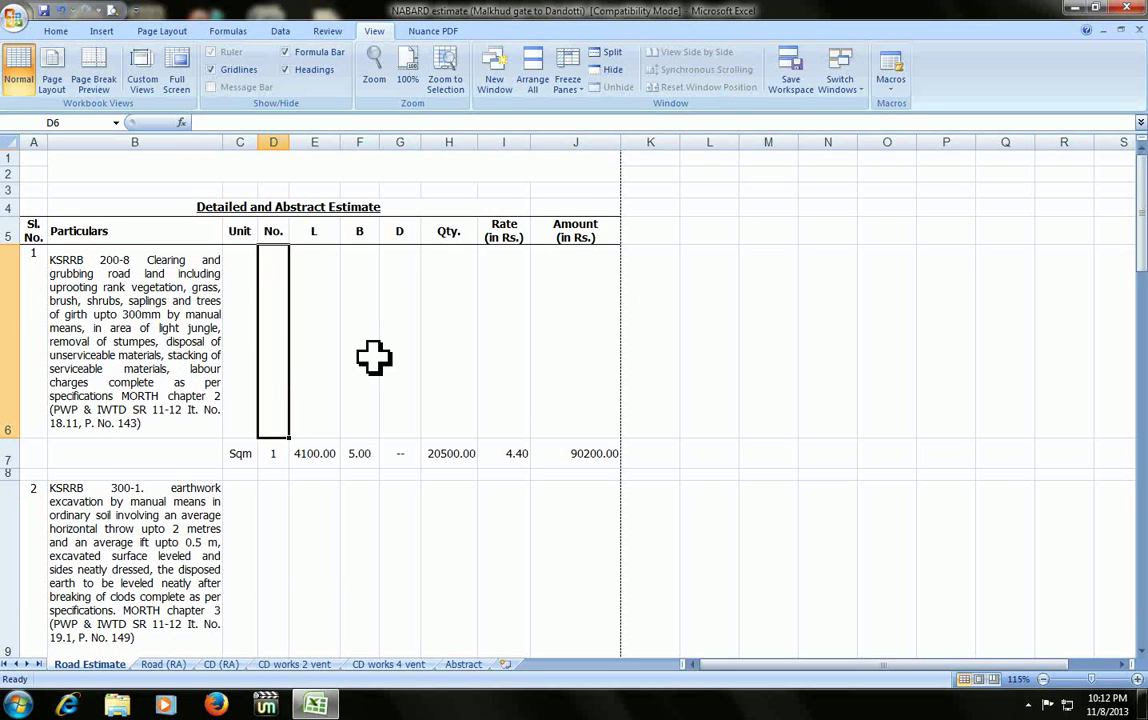
- Preview the printout and examine the header and footer on the first page up close
key("ctrl+F2")
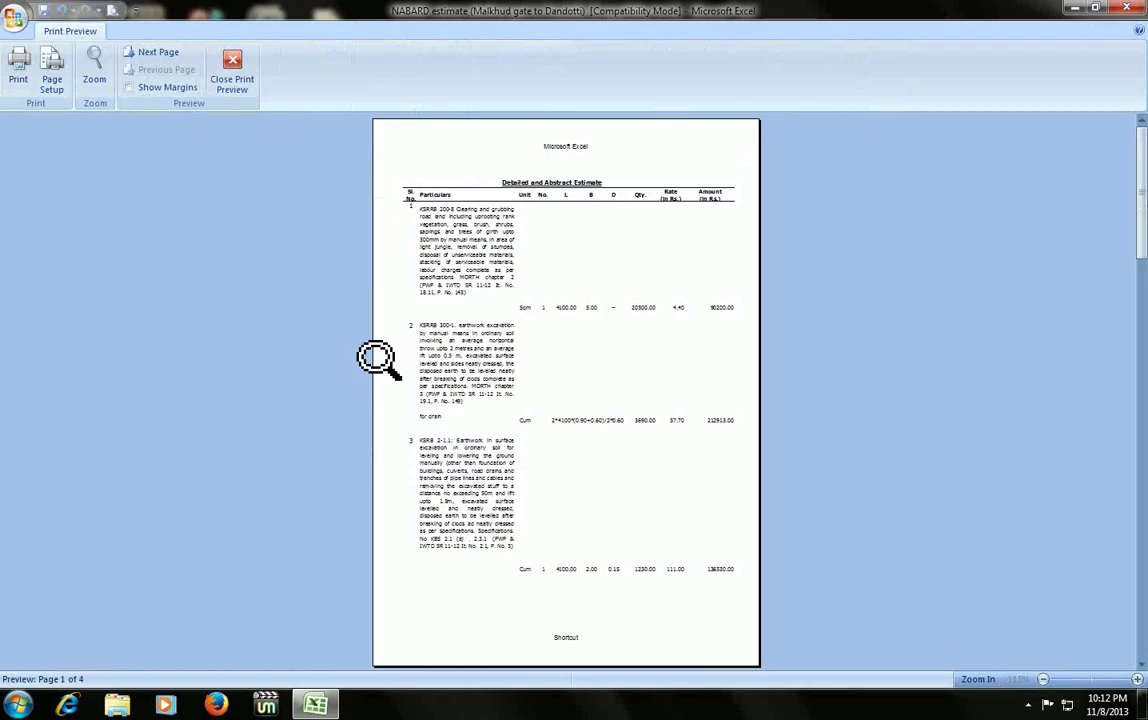
left_click(556, 152)
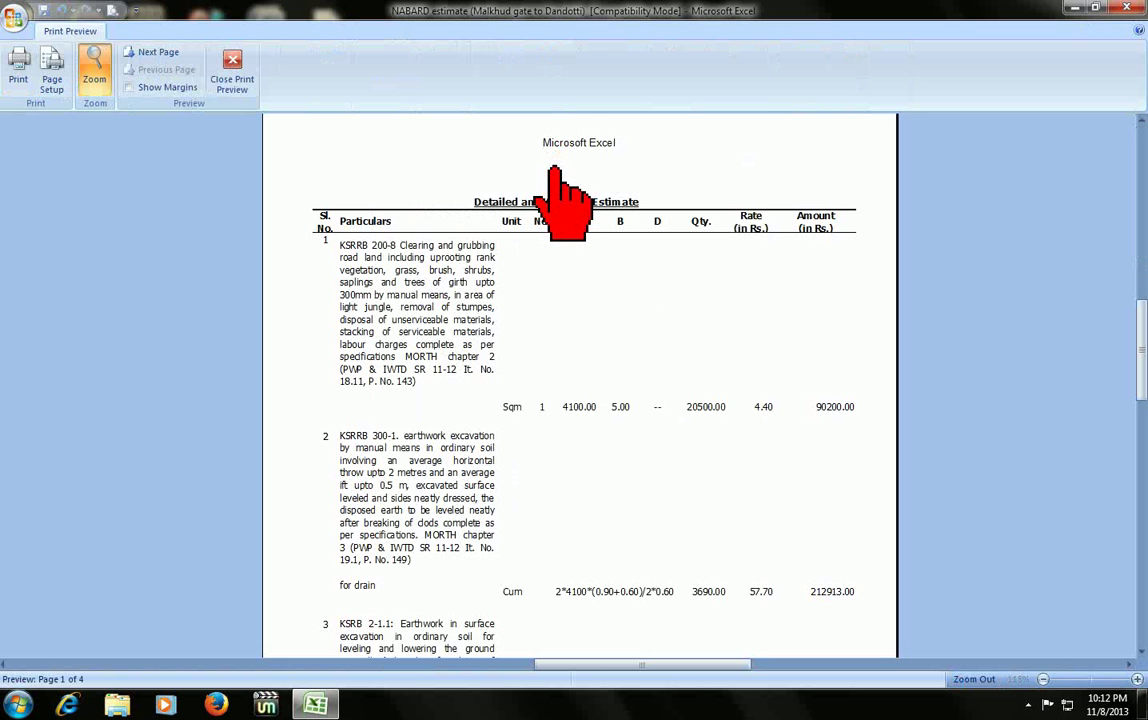
left_click(566, 145)
left_click(568, 625)
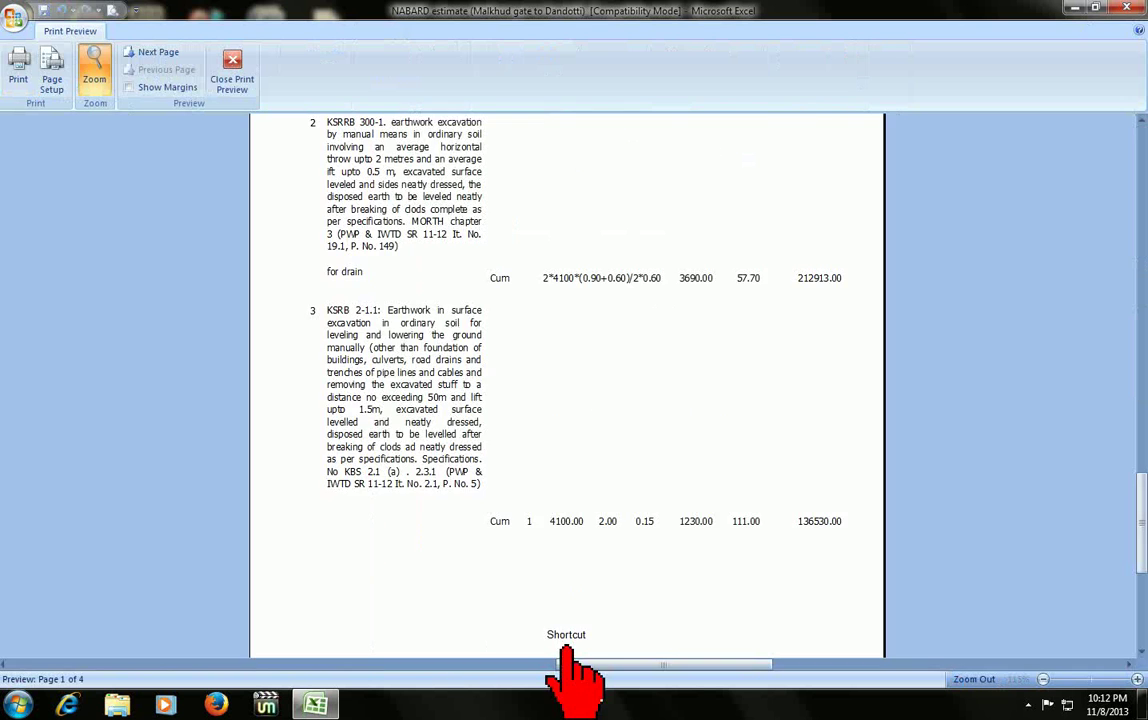
left_click(566, 648)
left_click(559, 146)
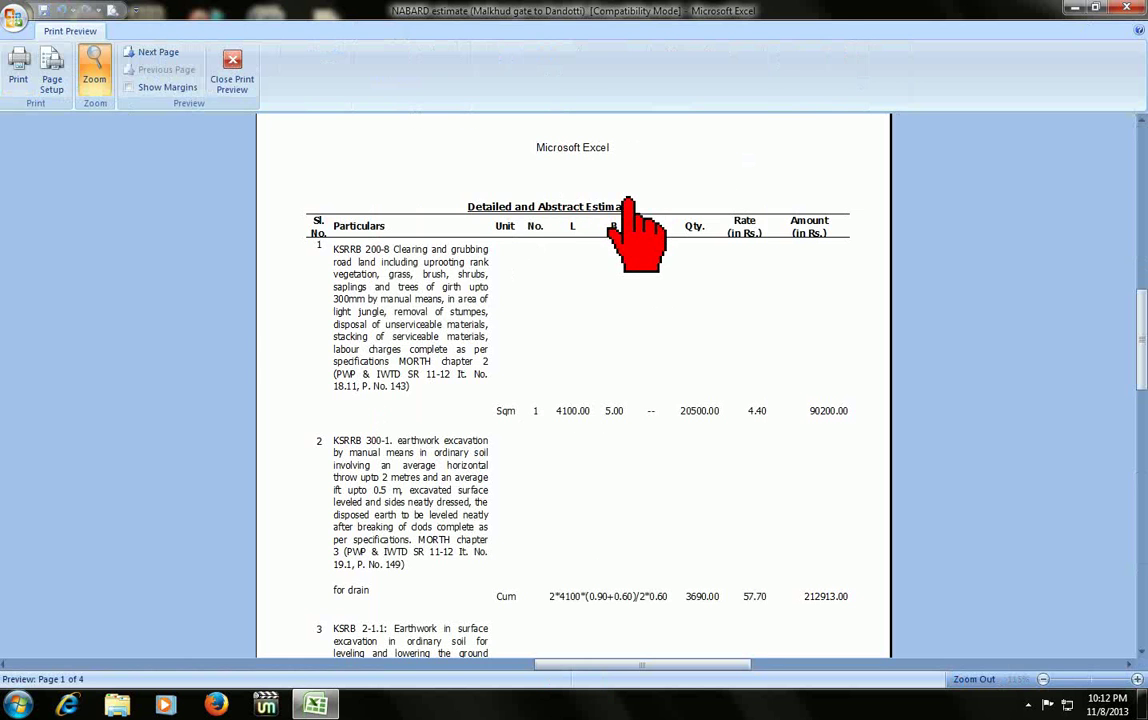
key("Escape")
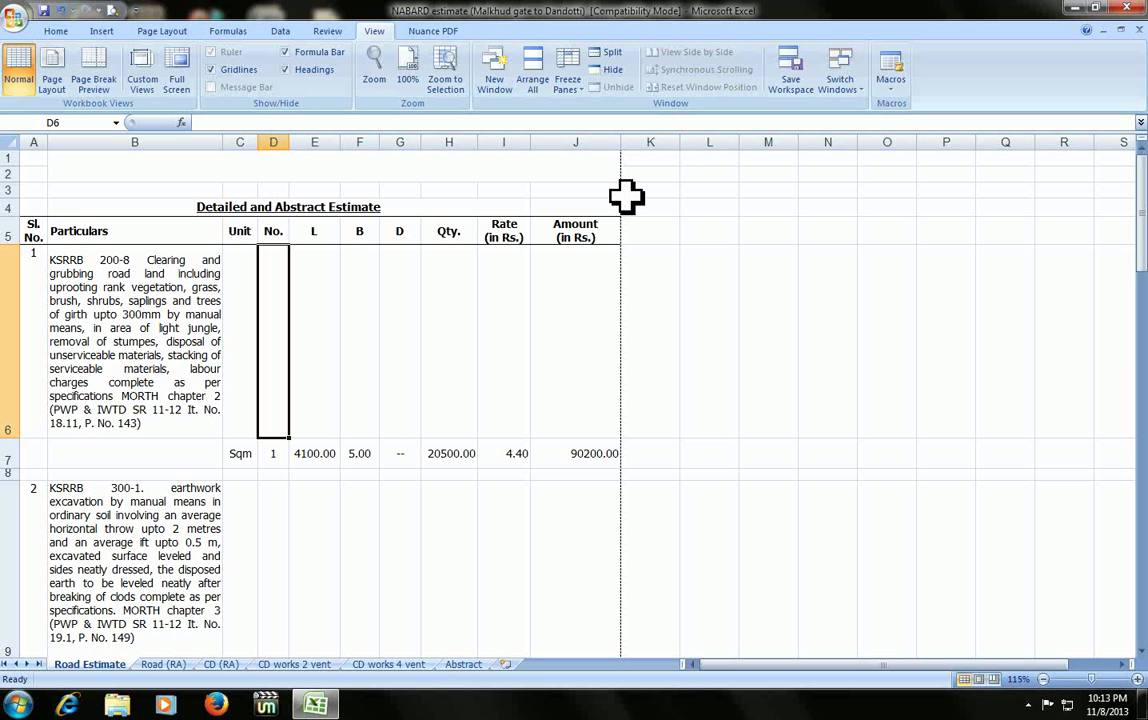
- Preview the printout again and check all four pages for the column heading row
key("Up")
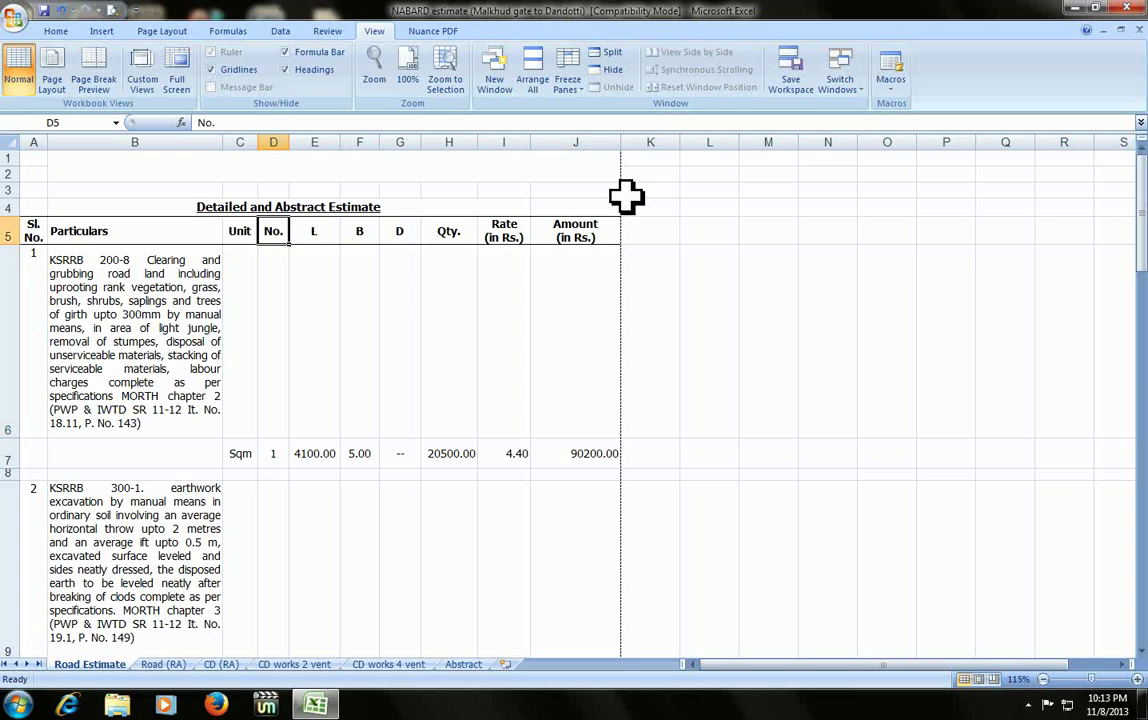
key("ctrl+F2")
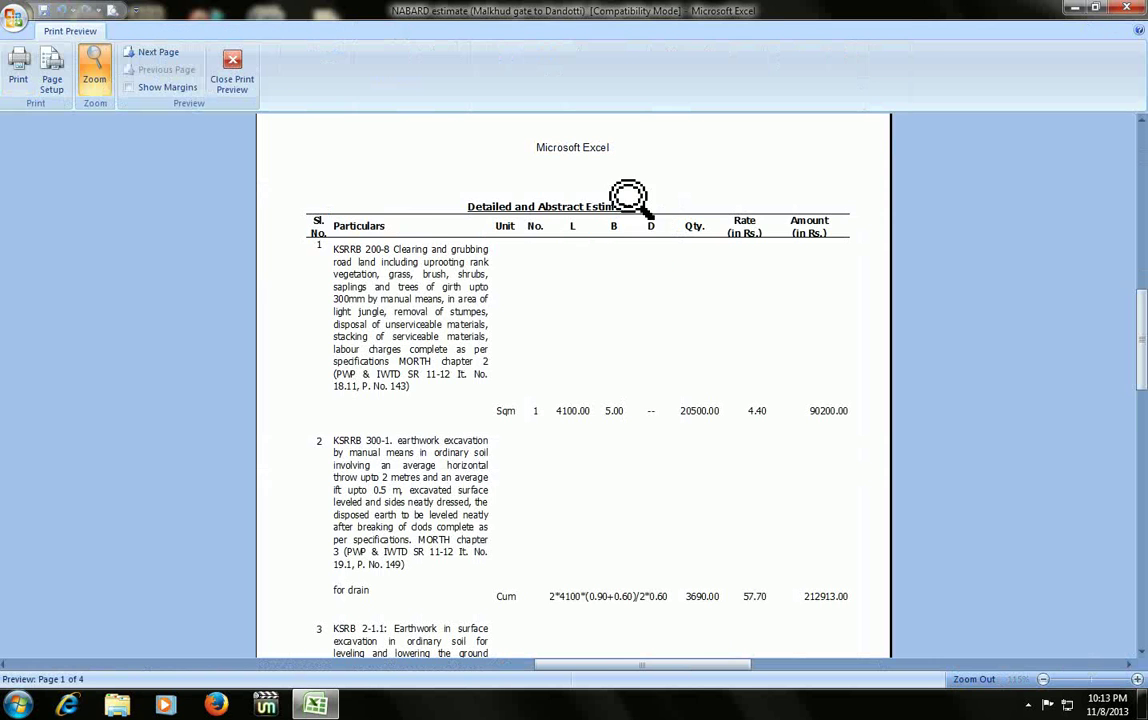
left_click(628, 210)
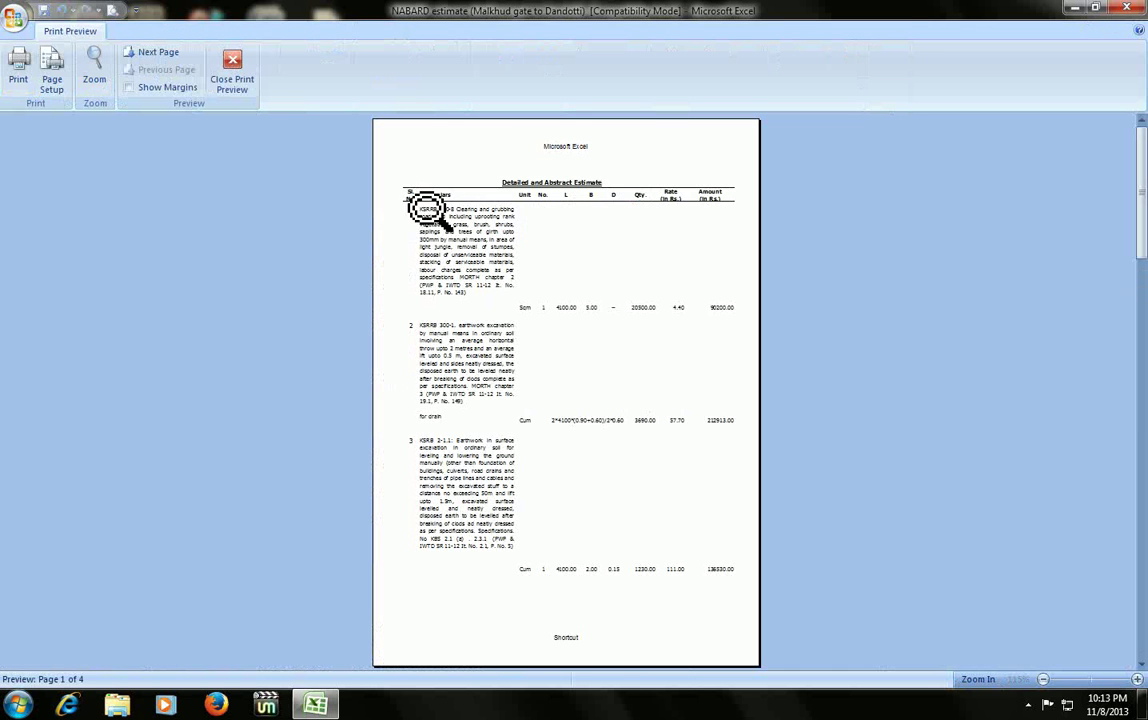
left_click(425, 207)
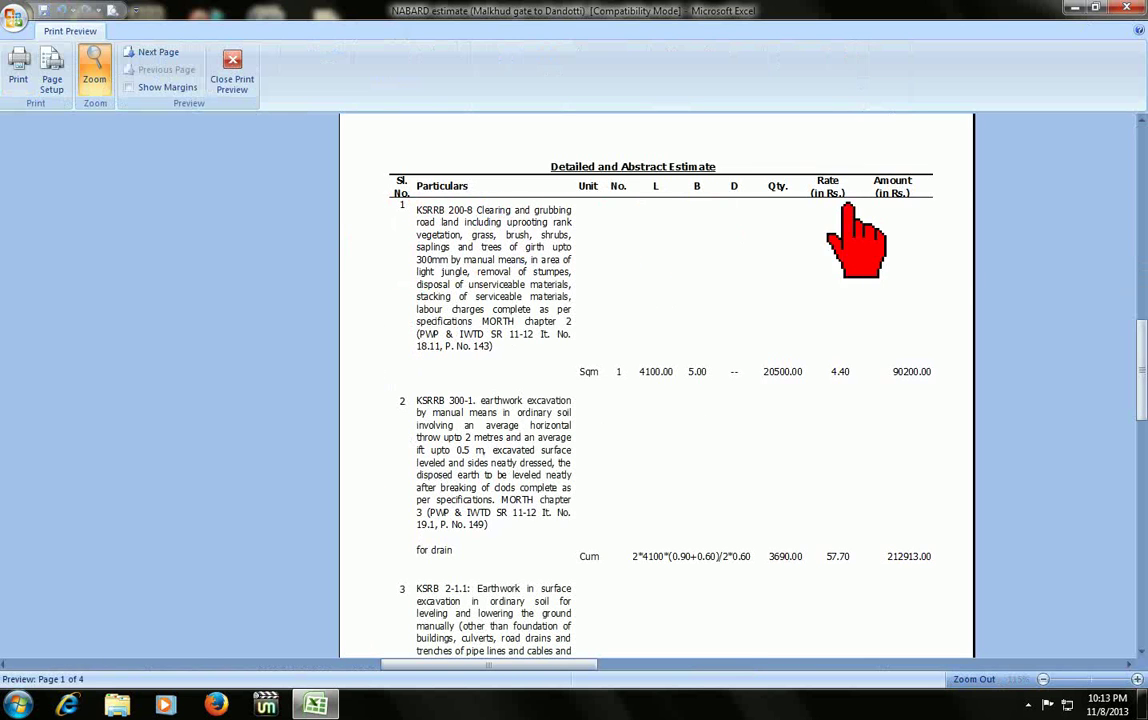
left_click(771, 222)
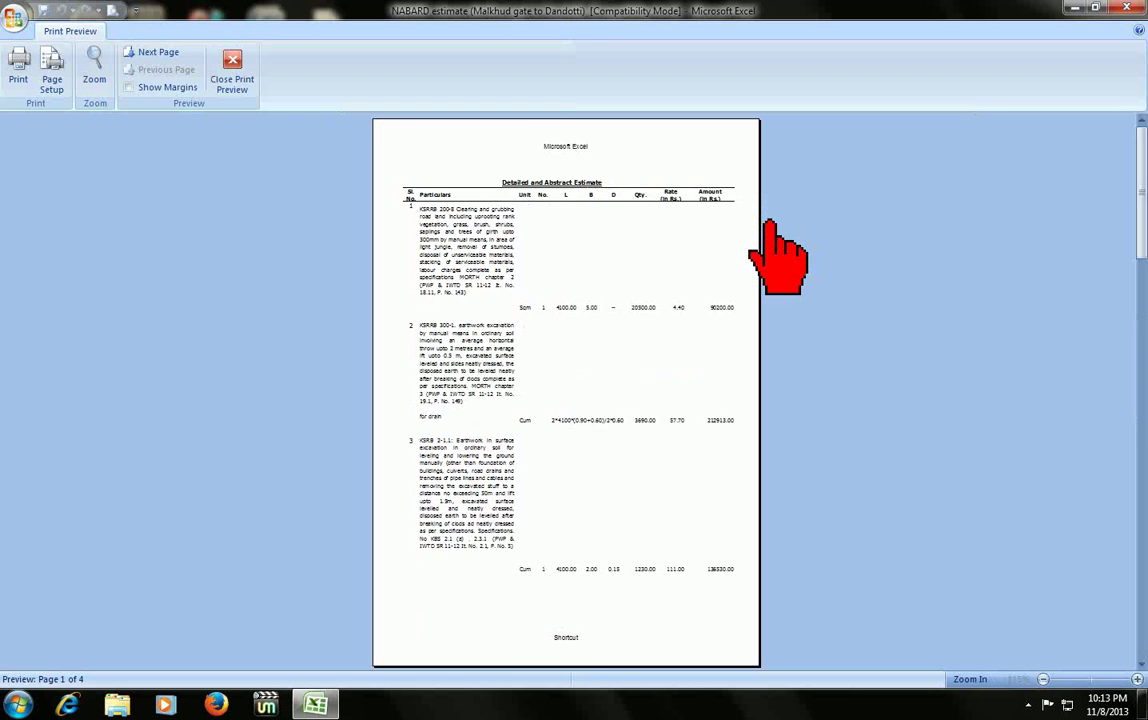
scroll(780, 255, "down", 1)
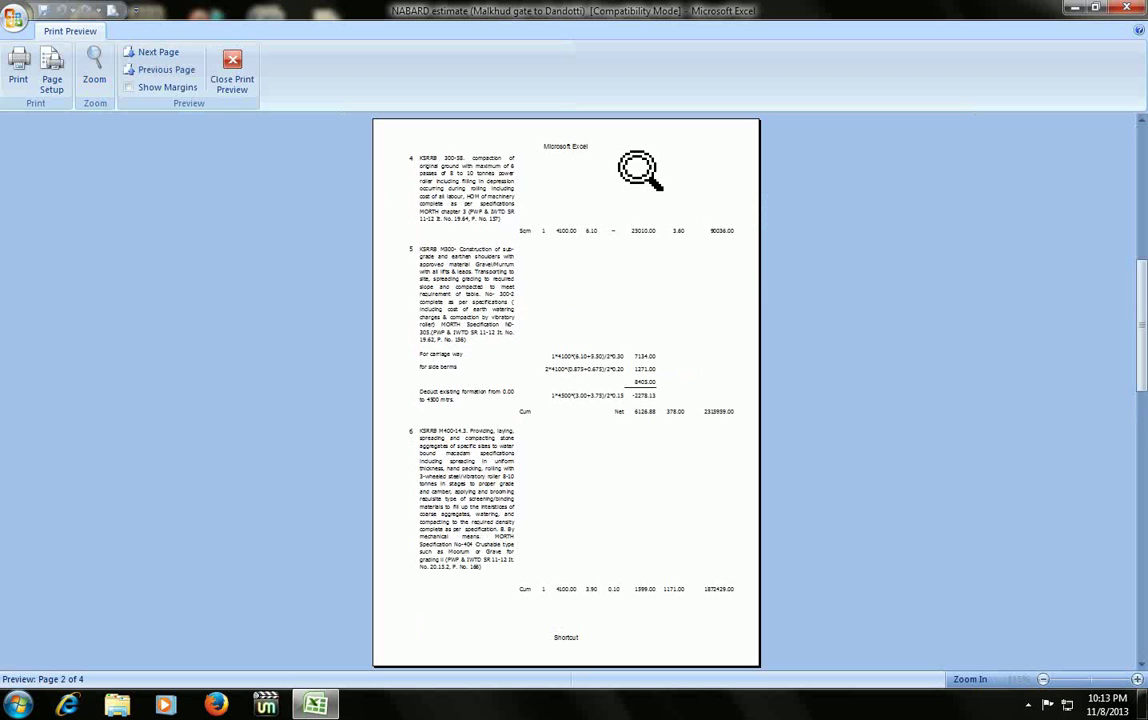
scroll(638, 169, "down", 1)
scroll(638, 169, "down", 1)
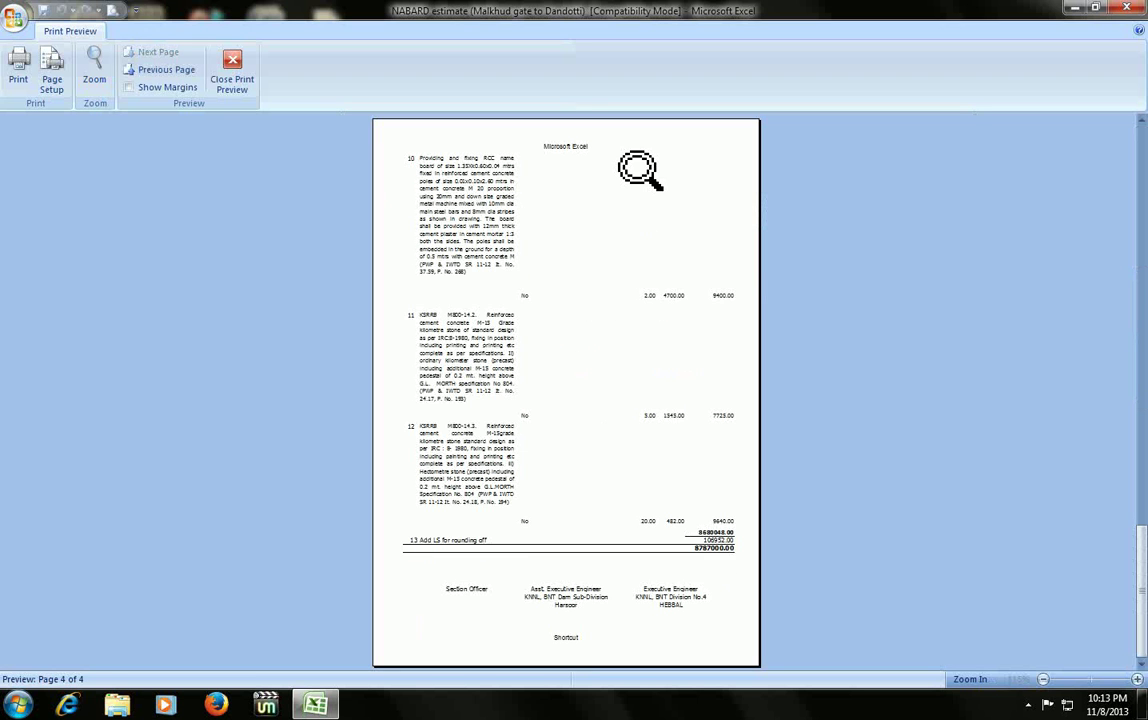
scroll(638, 169, "up", 3)
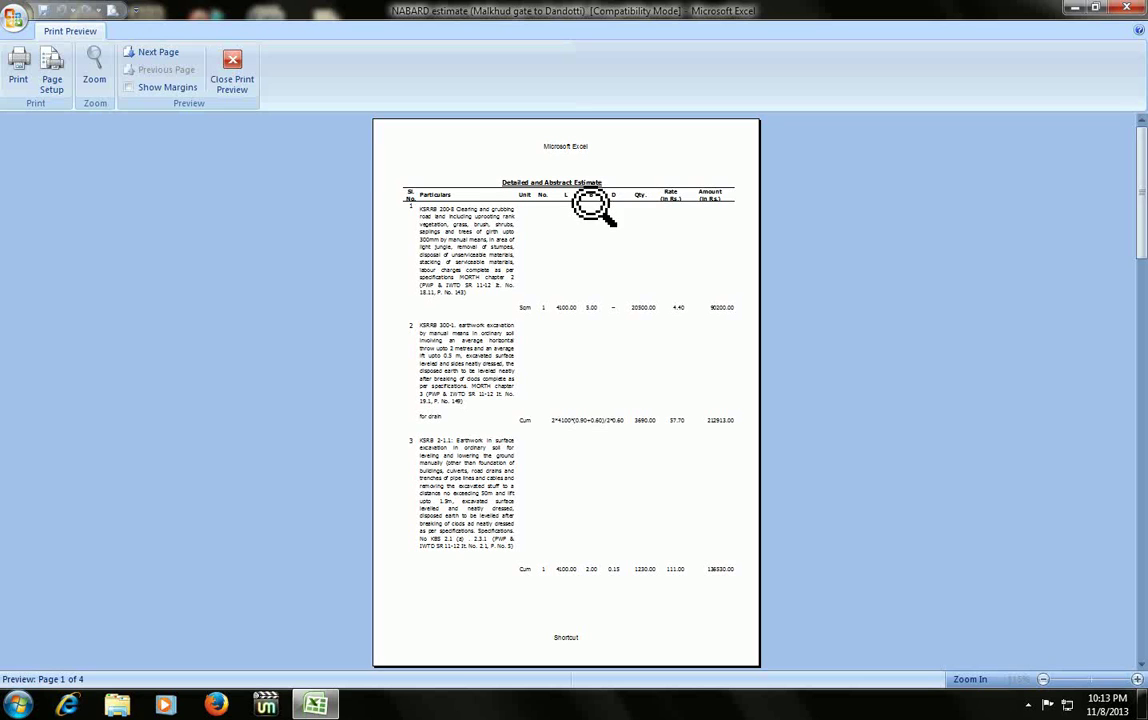
key("Escape")
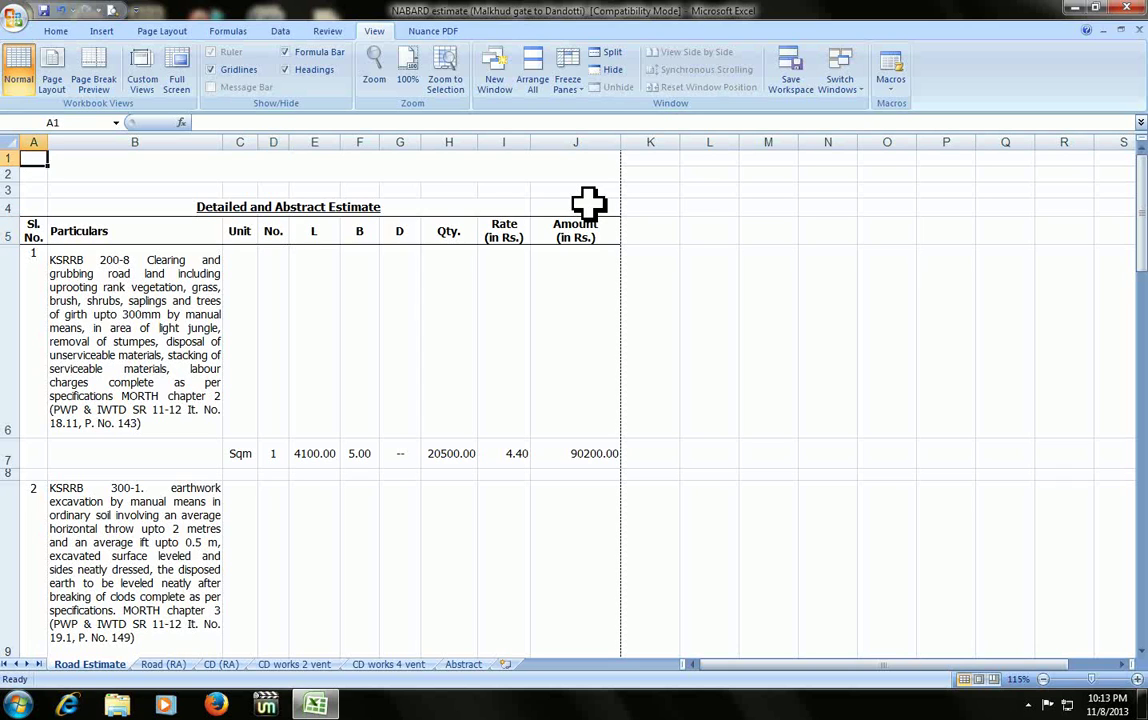
- Select the Sl. No. heading cell A5 and clear the Windows color scheme prompt off the worksheet
left_click(34, 233)
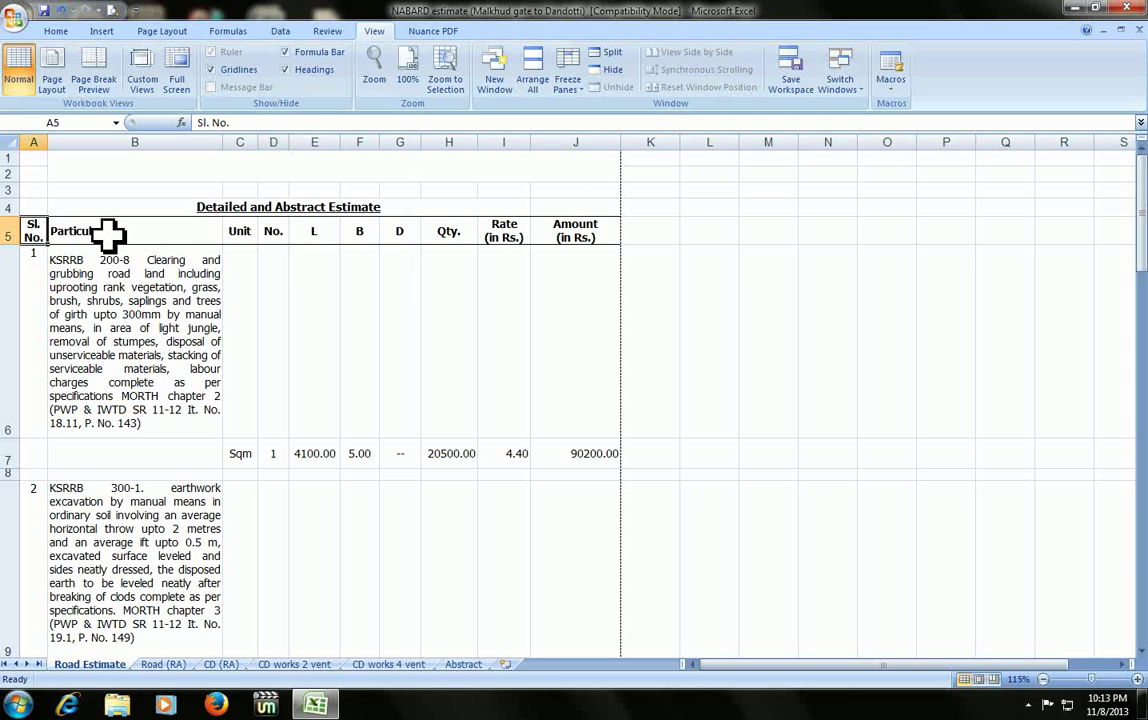
key("alt+p")
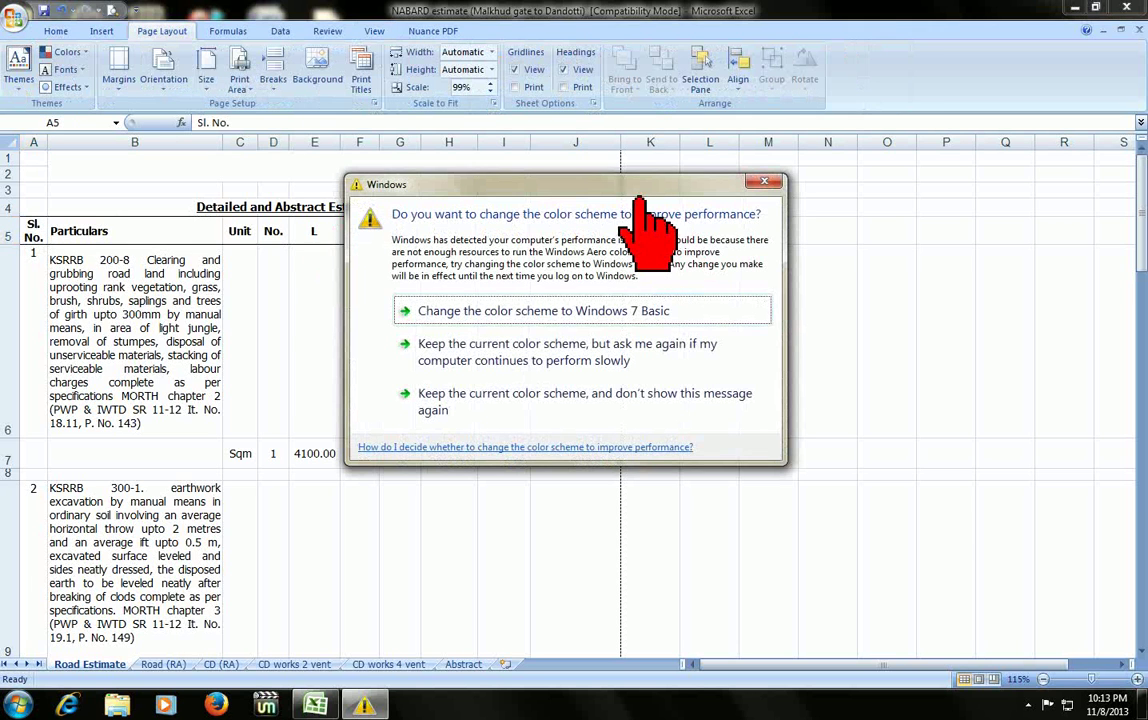
left_click_drag(575, 184, 1080, 688)
left_click(50, 243)
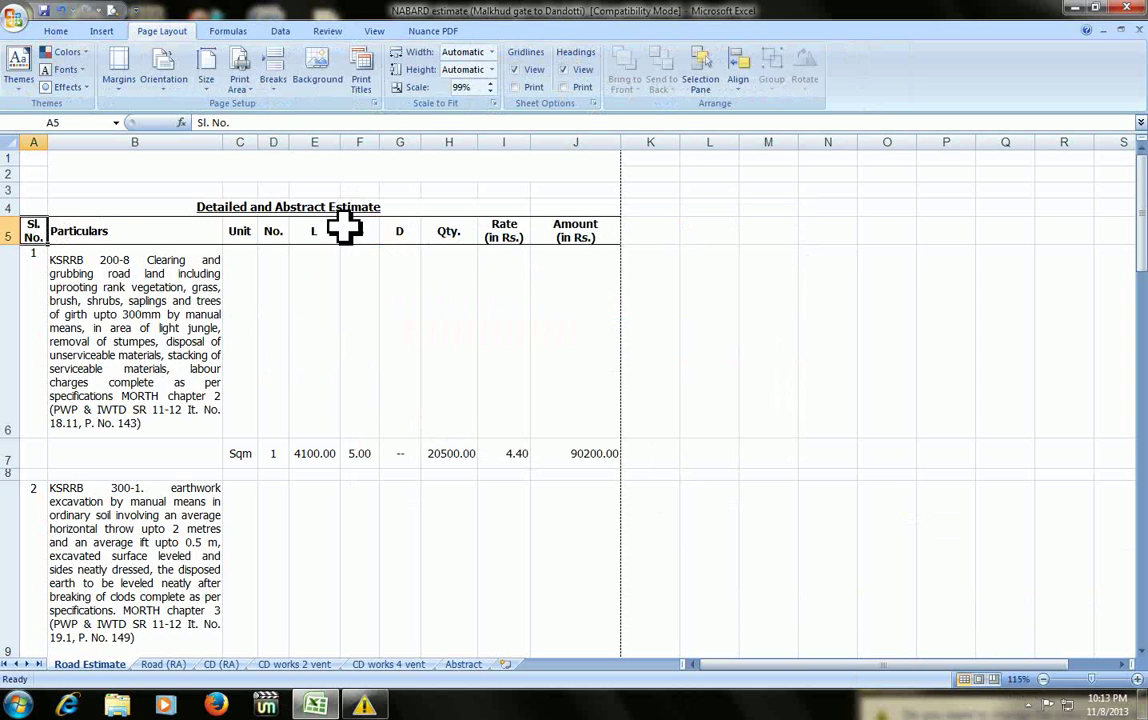
key("alt+p")
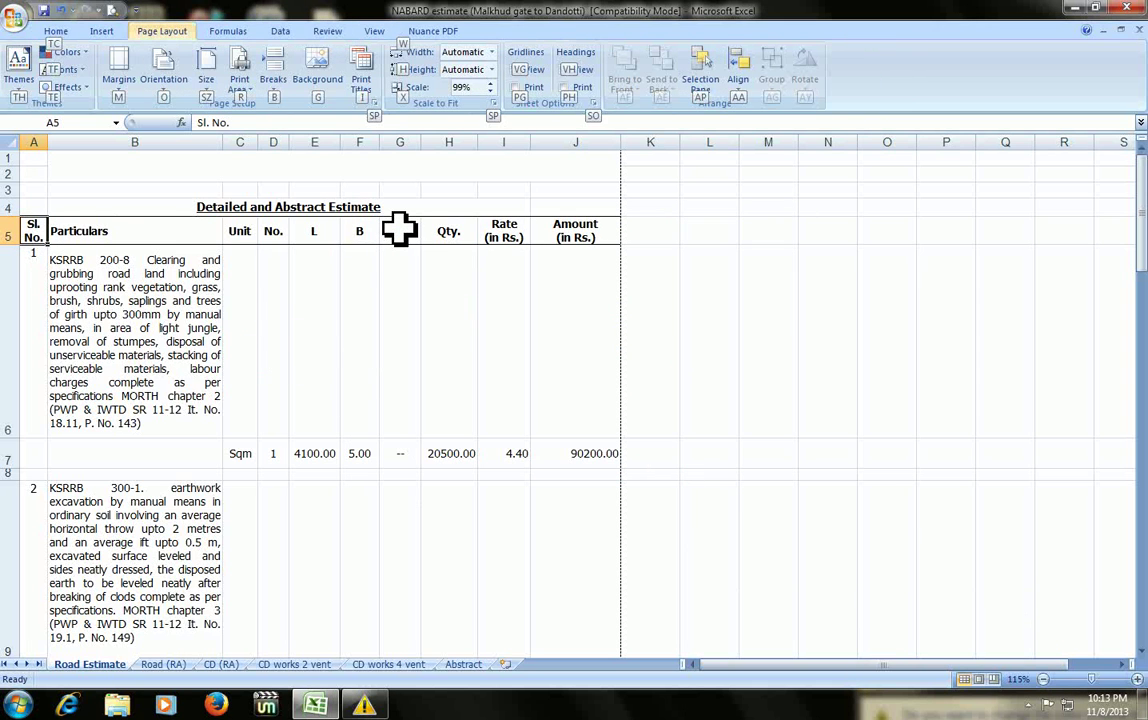
key("s")
key("p")
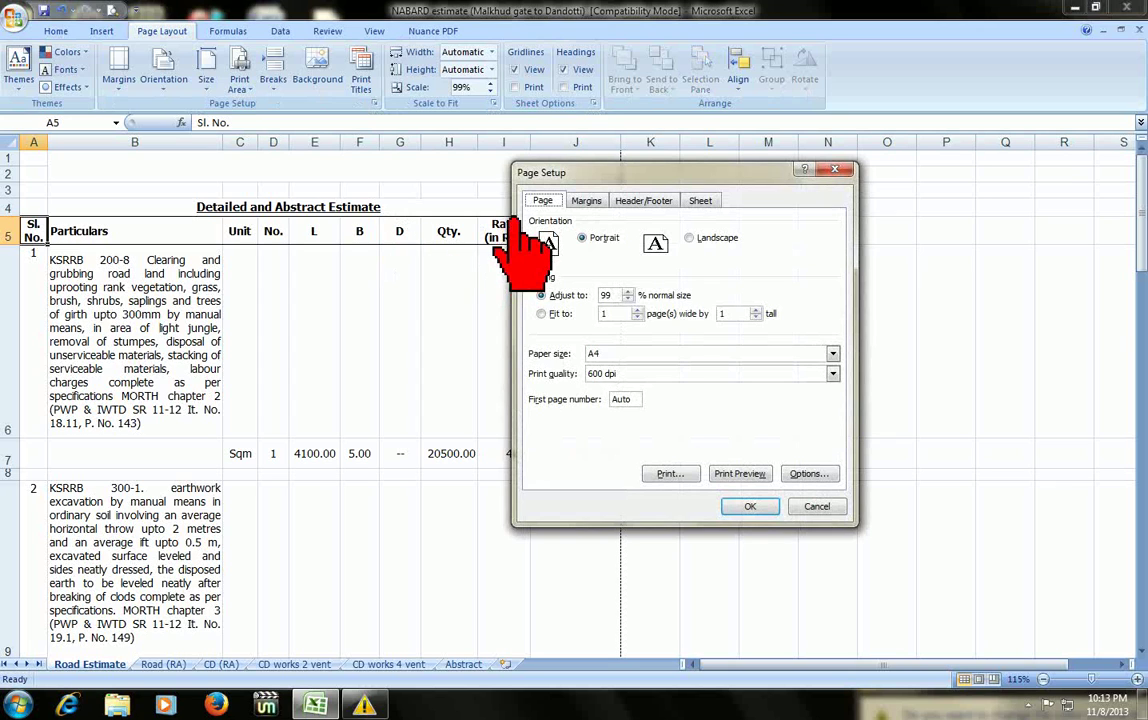
left_click_drag(563, 170, 466, 170)
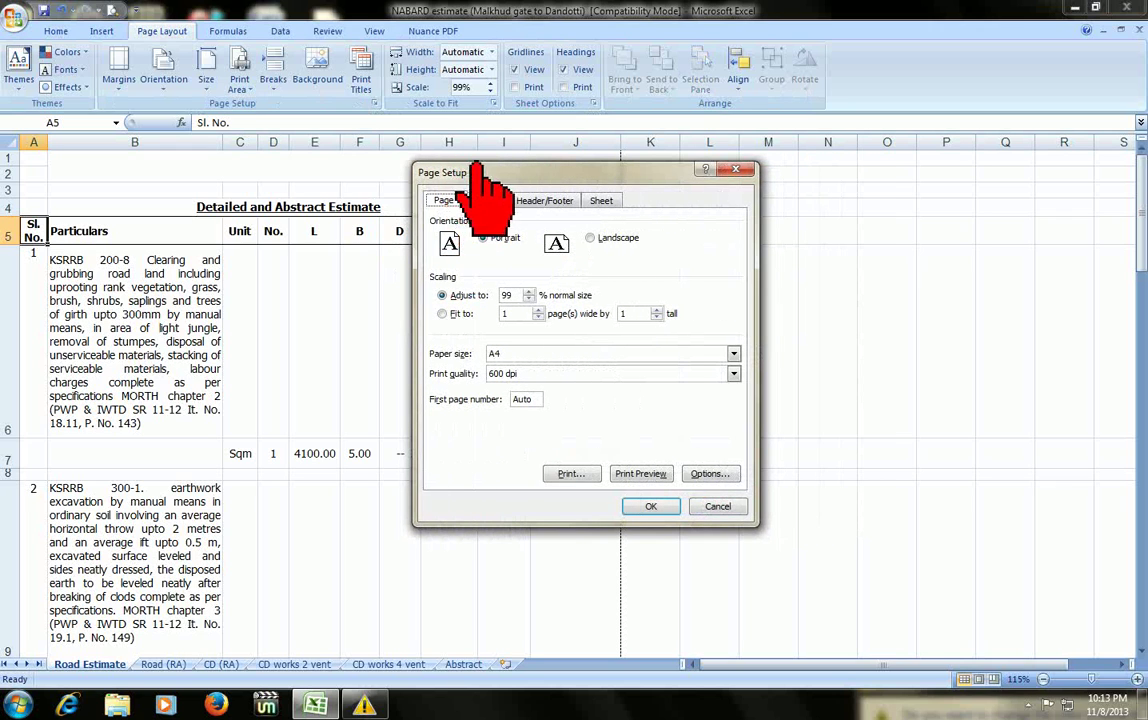
left_click(604, 202)
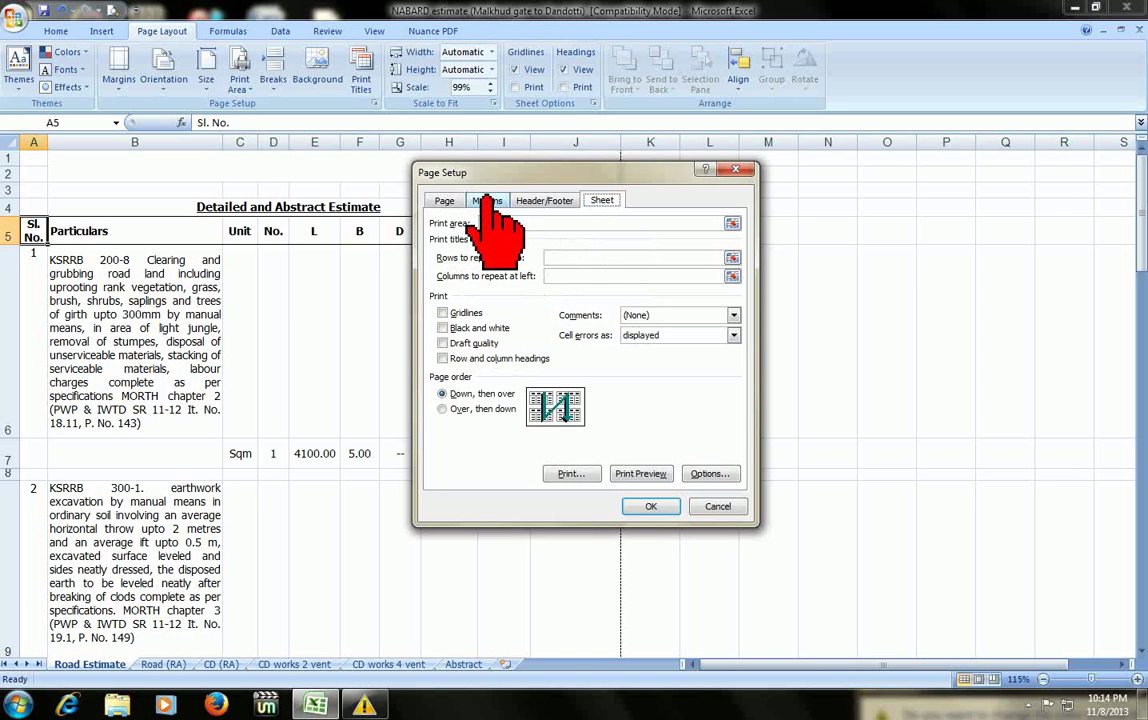
left_click_drag(500, 172, 541, 179)
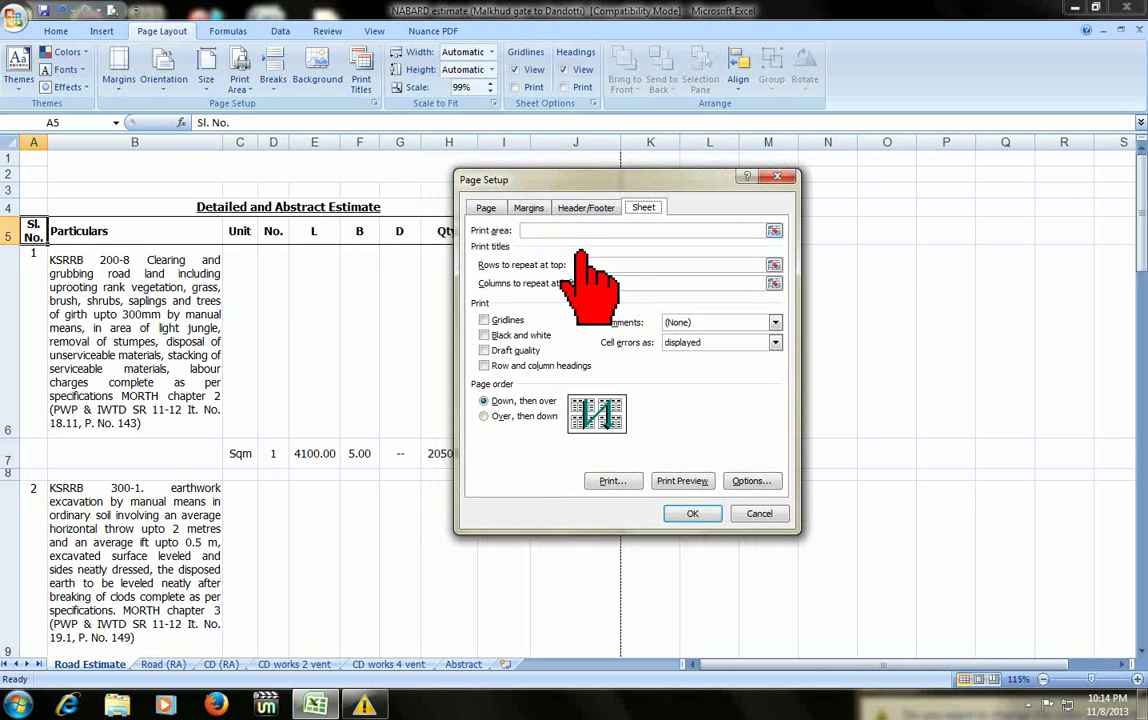
left_click_drag(530, 180, 659, 223)
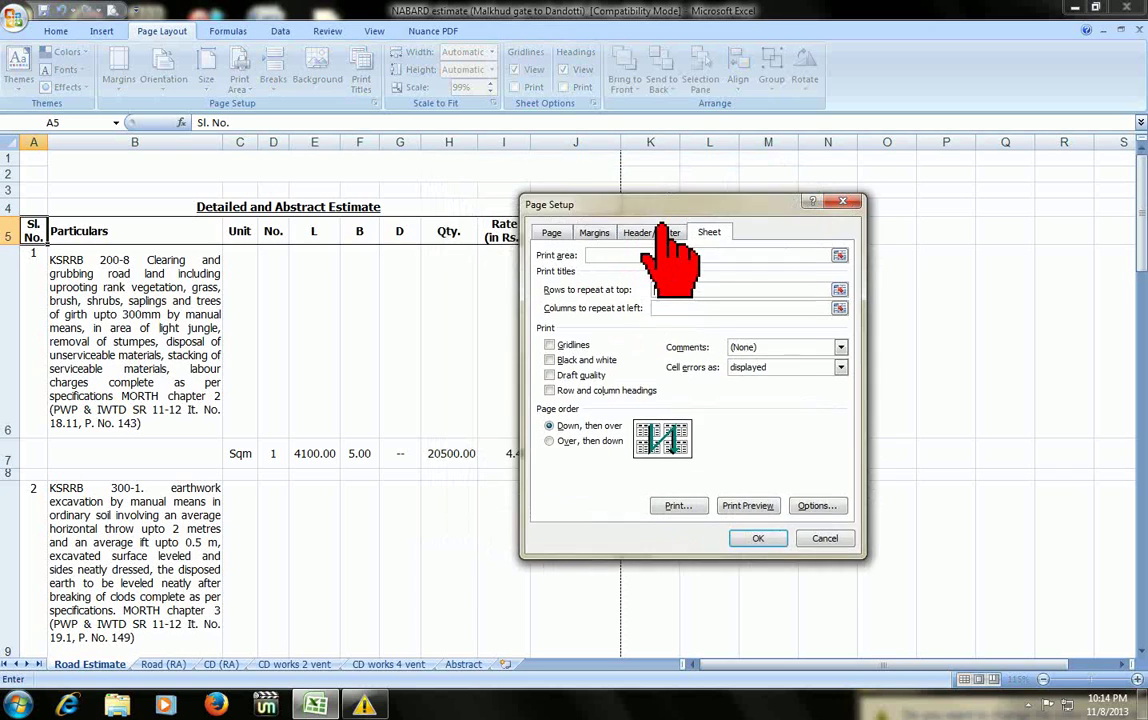
left_click(20, 231)
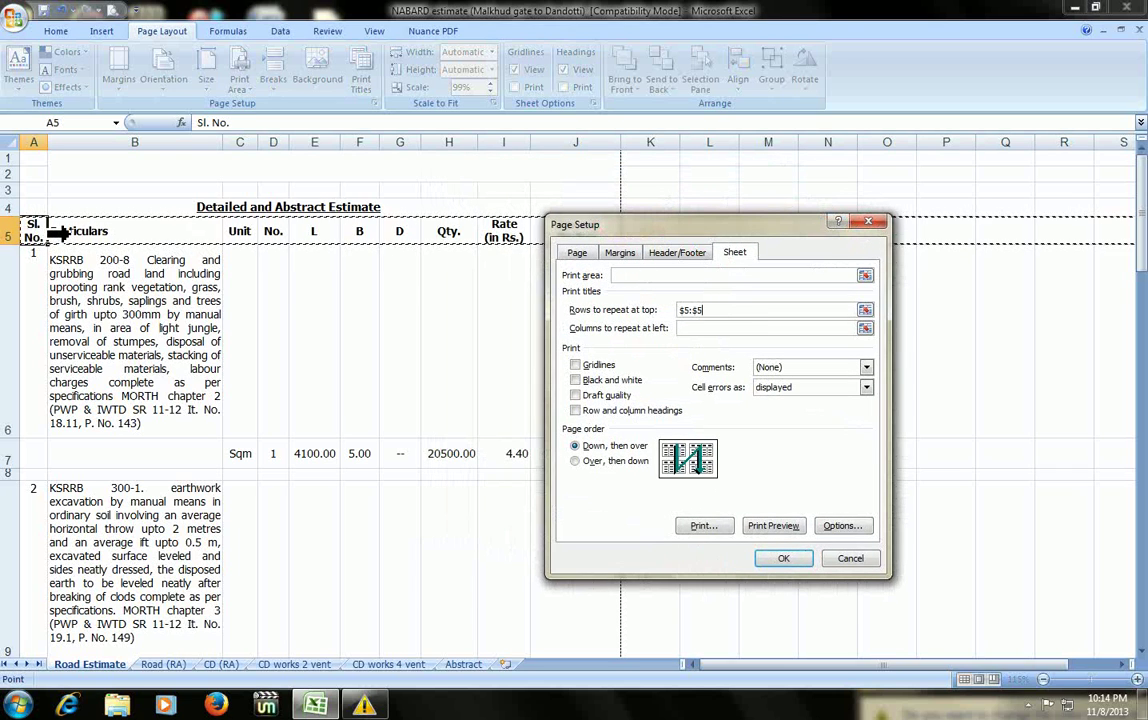
left_click_drag(60, 232, 59, 231)
key("Return")
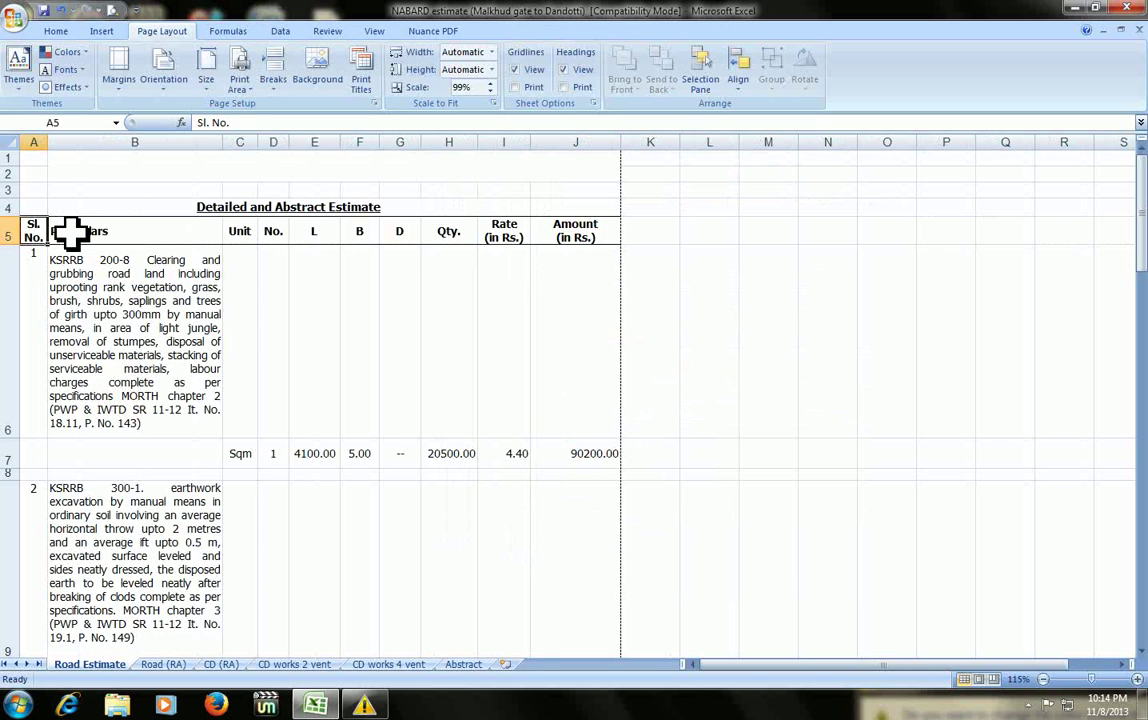
- Set the print titles' rows to repeat at top to the column heading range $A$5:$J$5 and apply the page setup
key("alt+p")
key("s")
key("p")
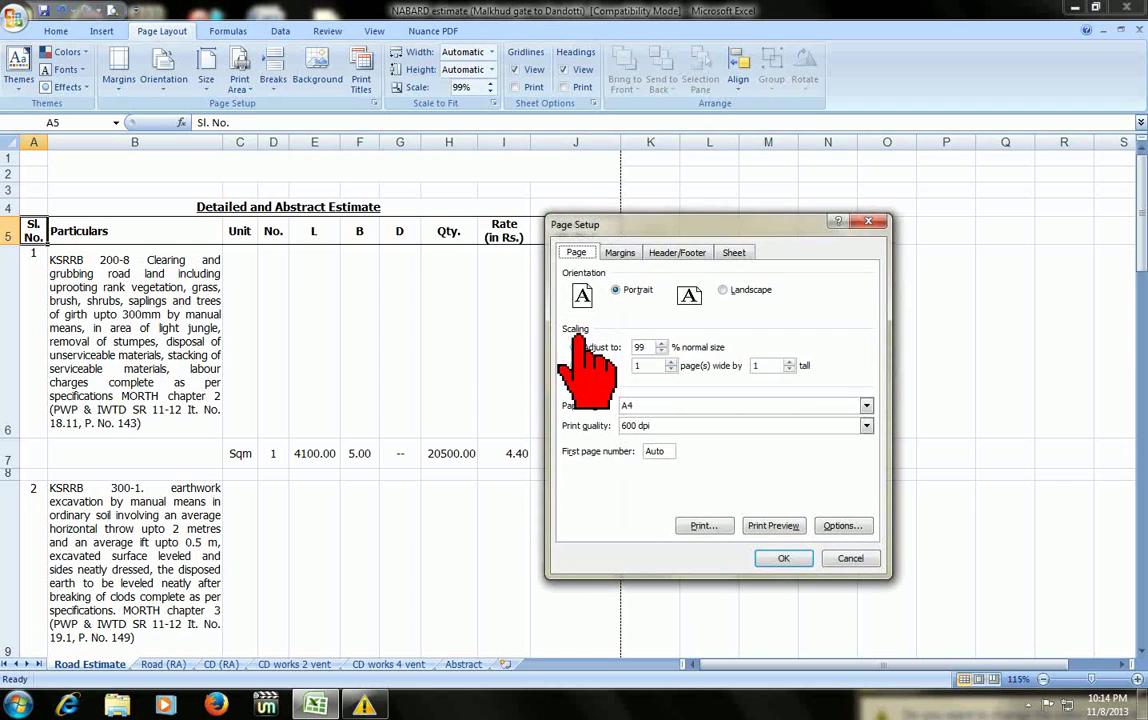
left_click(740, 256)
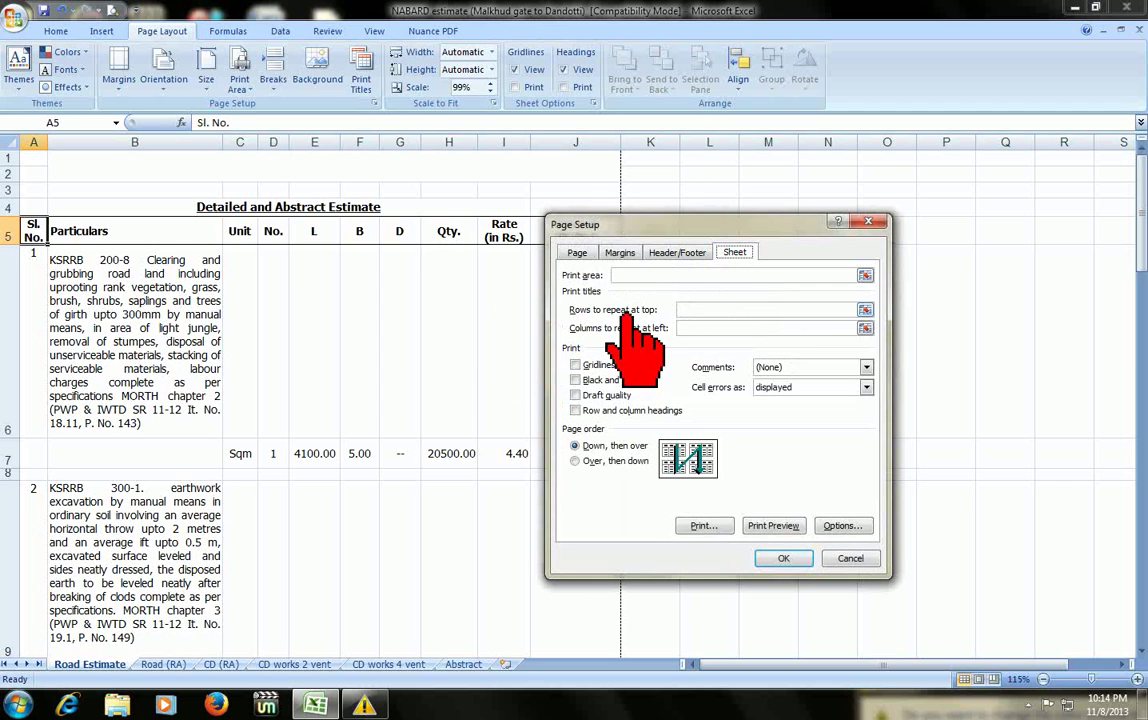
left_click(688, 309)
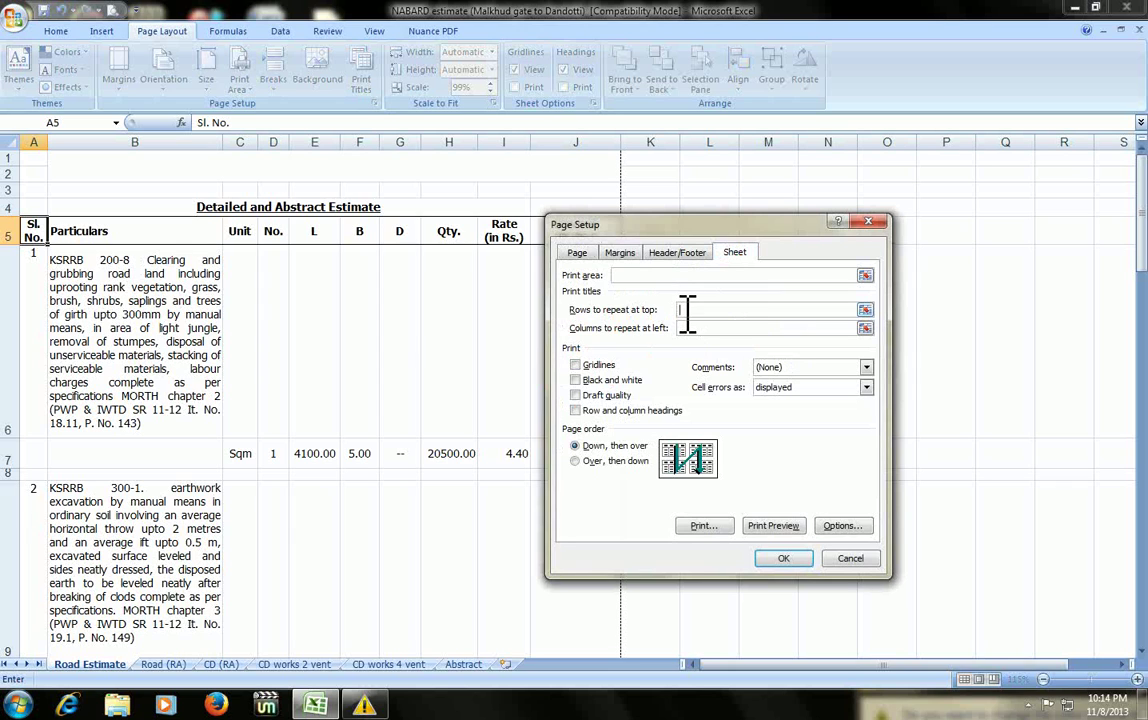
left_click_drag(692, 229, 787, 268)
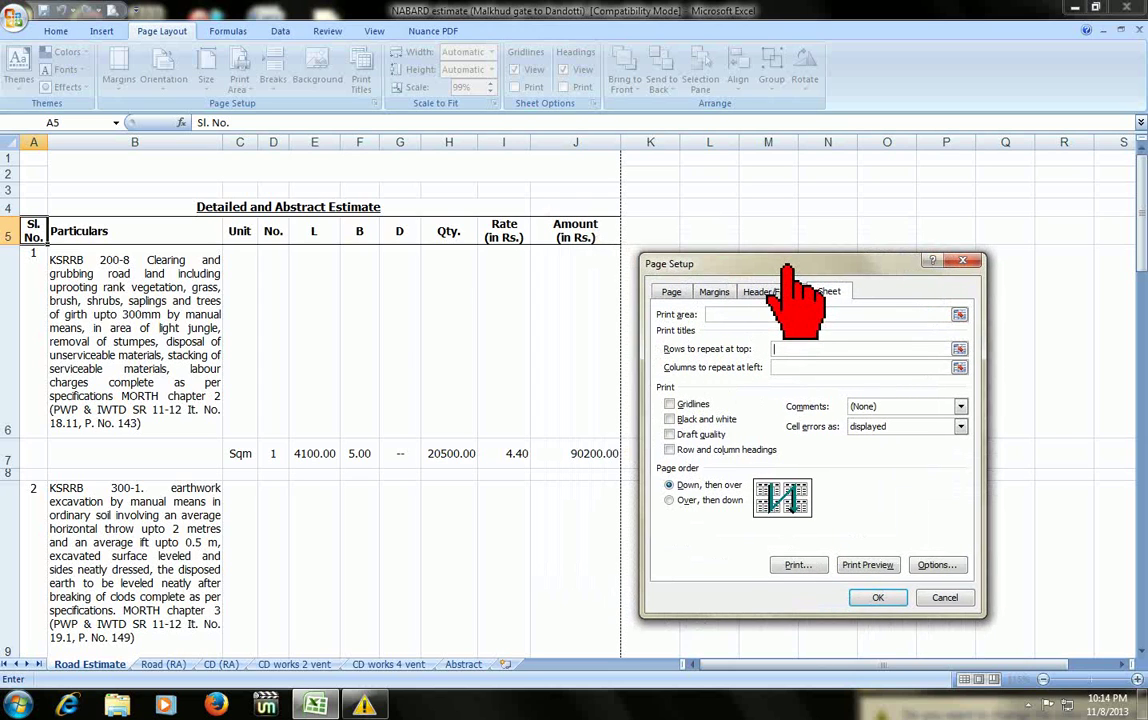
left_click_drag(33, 231, 93, 234)
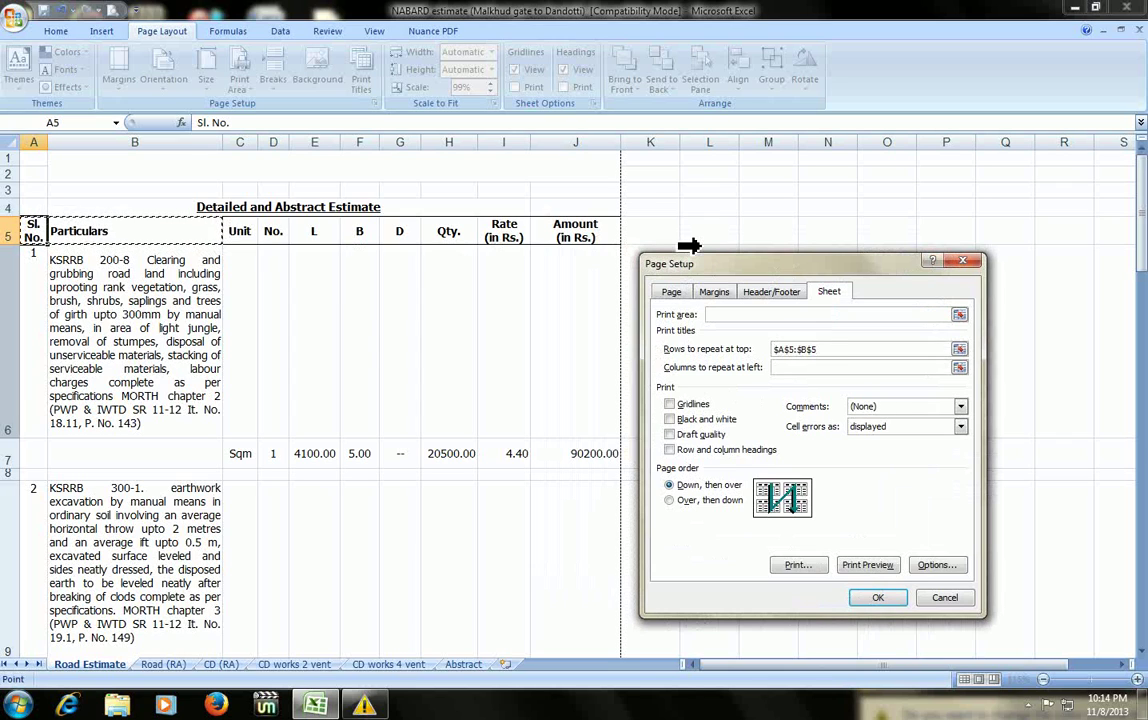
key("shift+Right")
key("shift+Right")
key("shift+Right")
key("shift+Right")
key("shift+Right")
key("shift+Right")
key("shift+Right")
key("shift+Right")
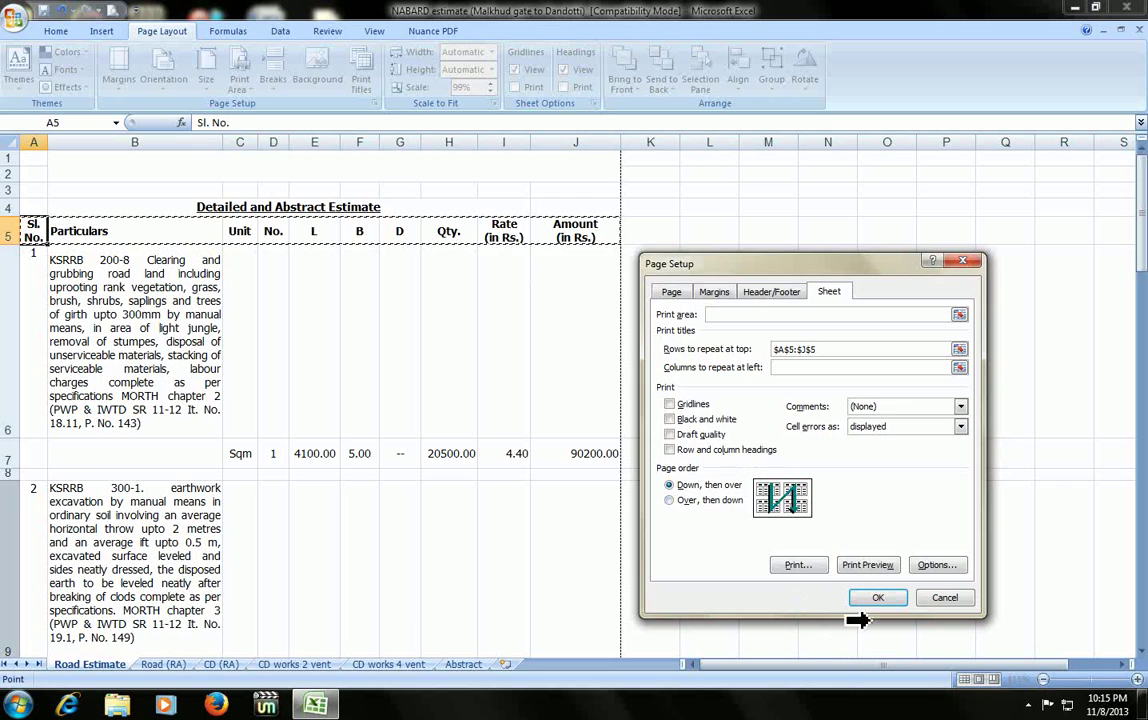
left_click(877, 598)
left_click(877, 598)
- Select cell H6 and look through all four pages of the print preview for the repeated heading row
left_click(425, 308)
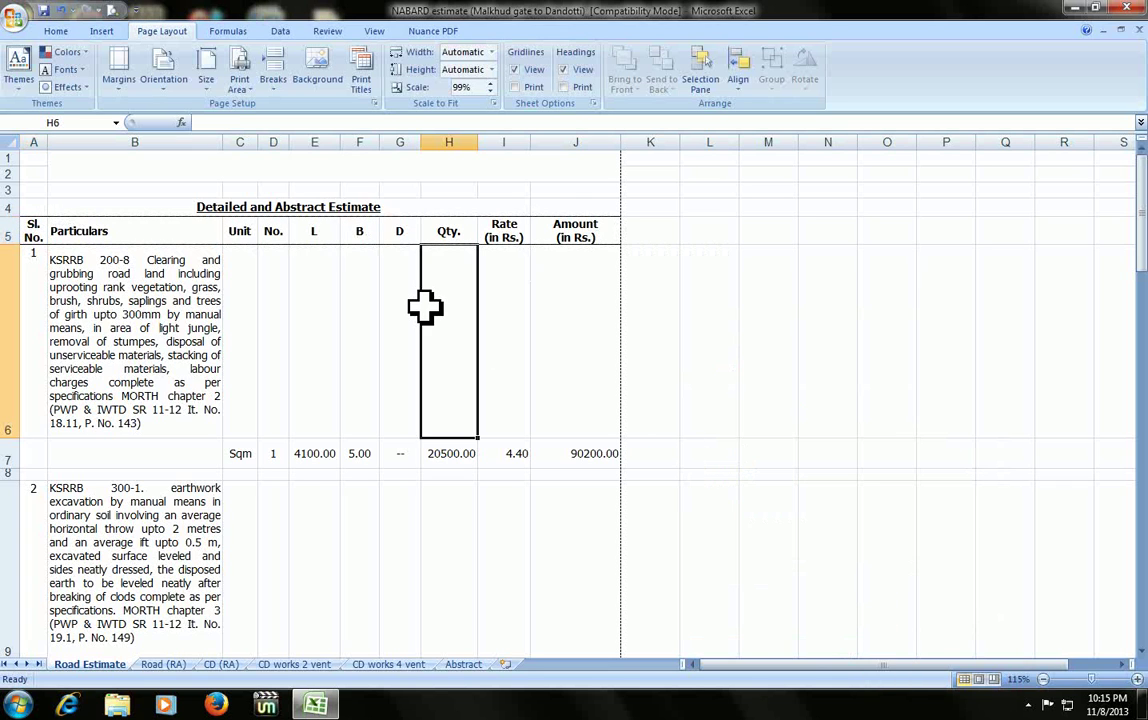
key("ctrl+F2")
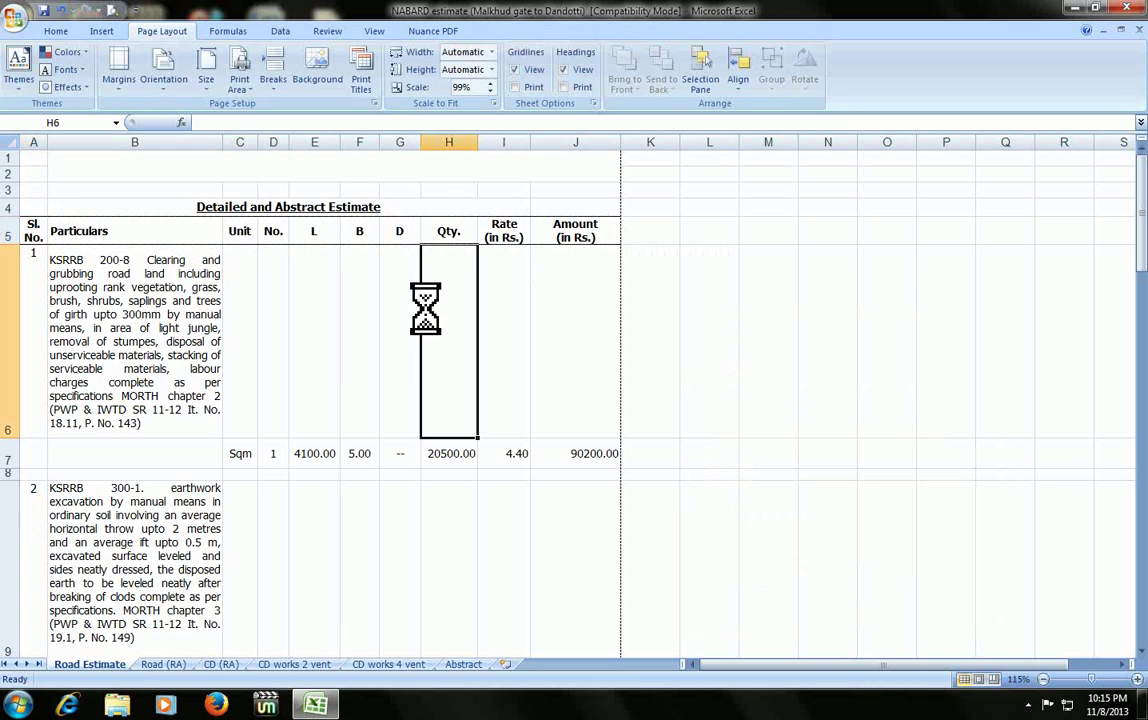
scroll(426, 307, "down", 1)
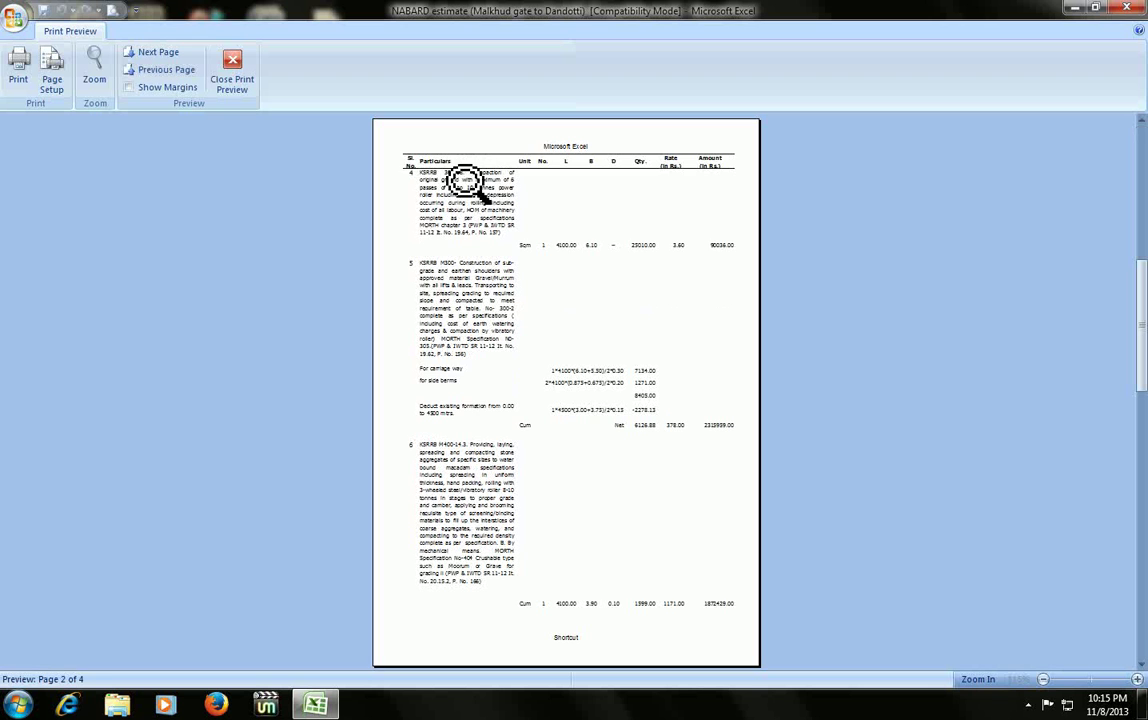
scroll(450, 175, "down", 2)
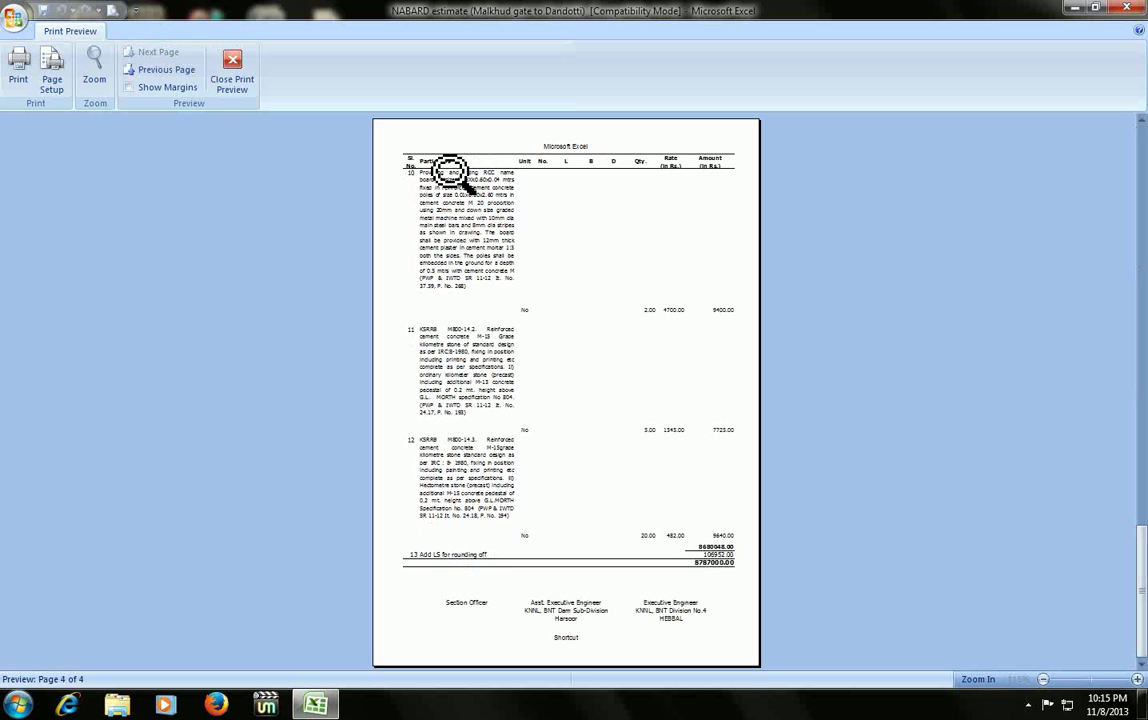
scroll(450, 172, "up", 3)
key("Escape")
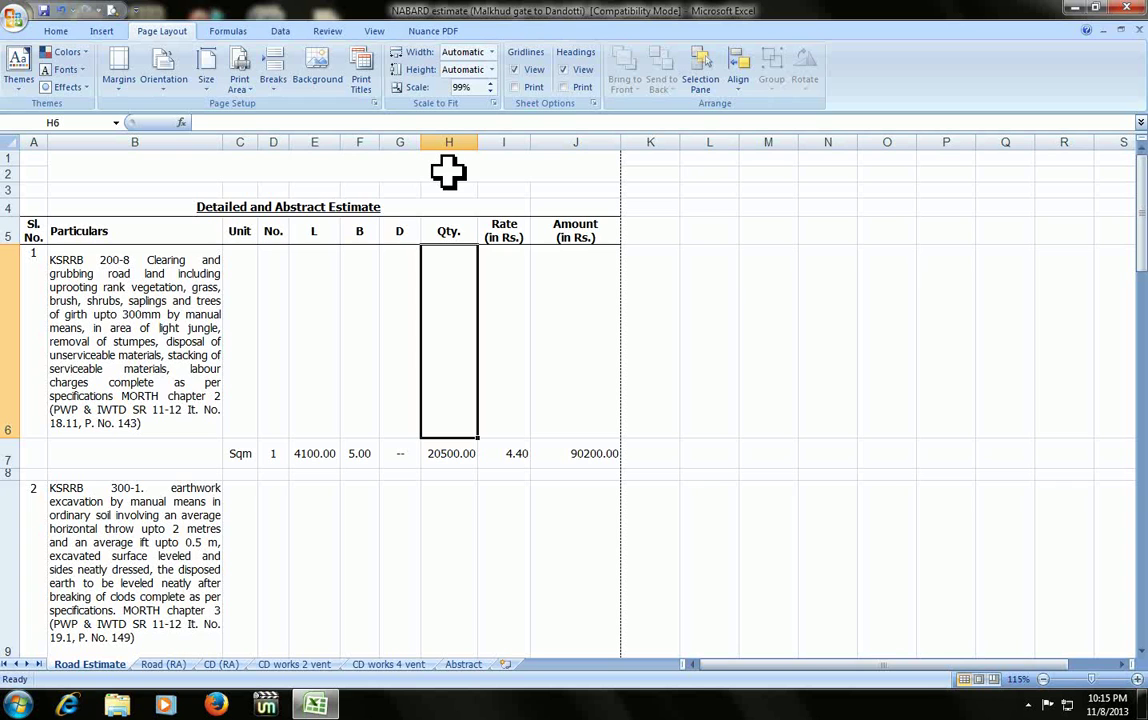
- Preview the first two printed pages once more and return to the worksheet
key("ctrl+F2")
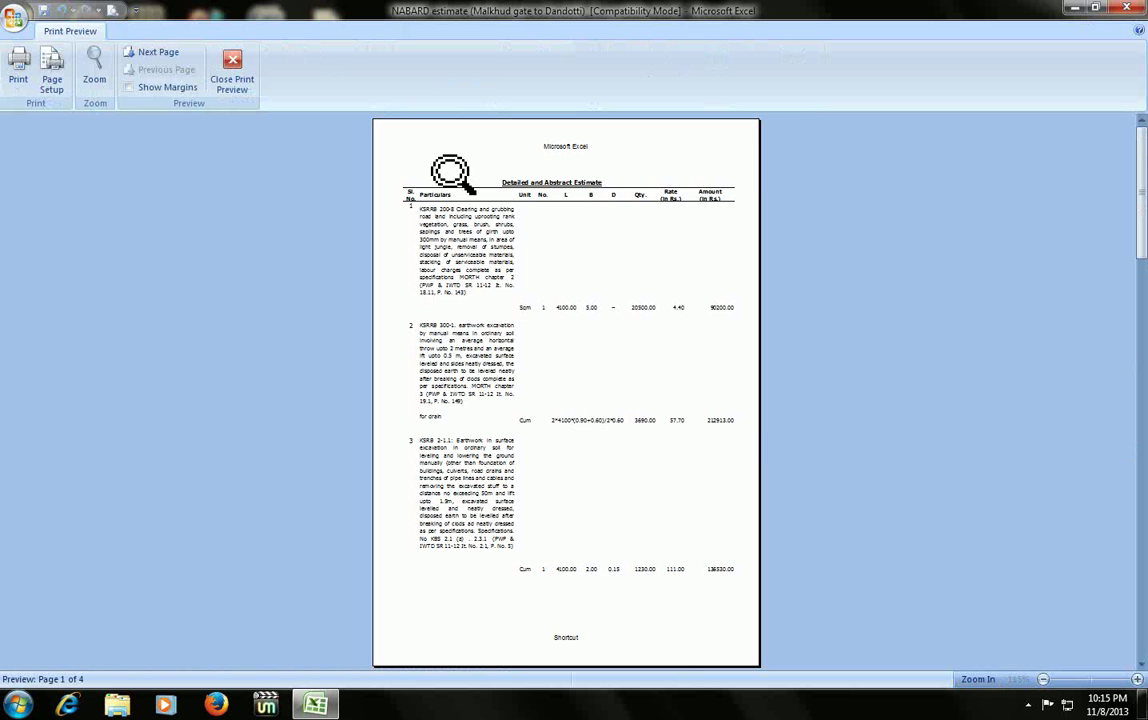
scroll(450, 172, "down", 1)
scroll(450, 172, "up", 1)
key("Escape")
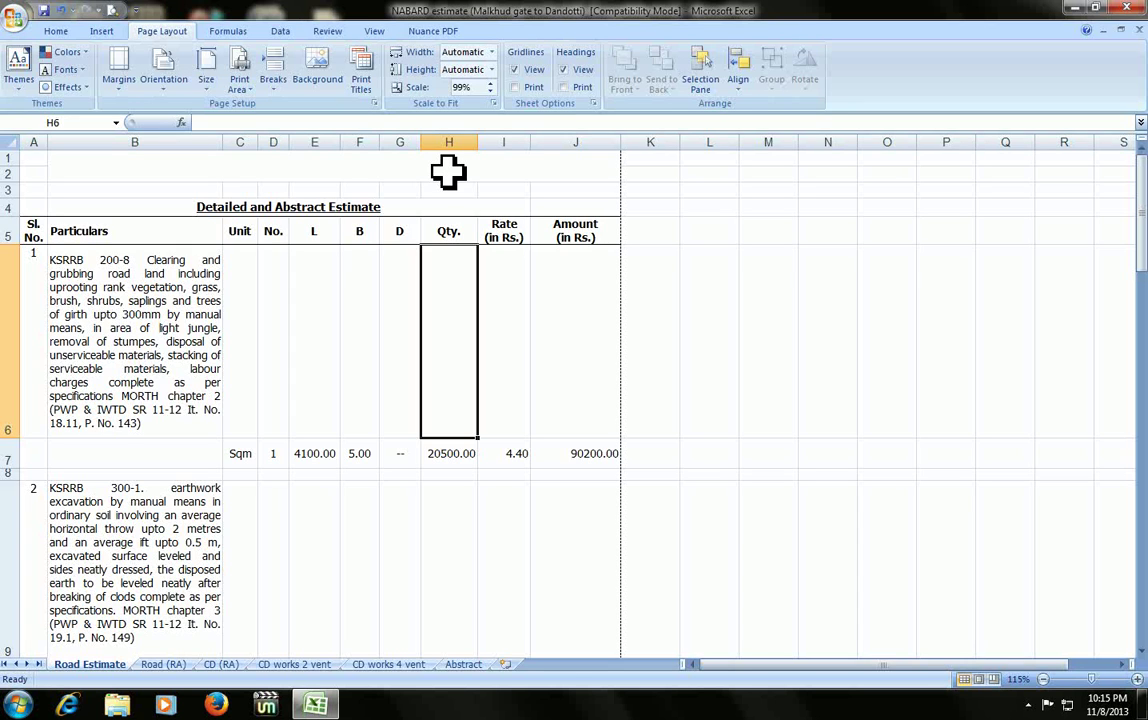
key("ctrl+F2")
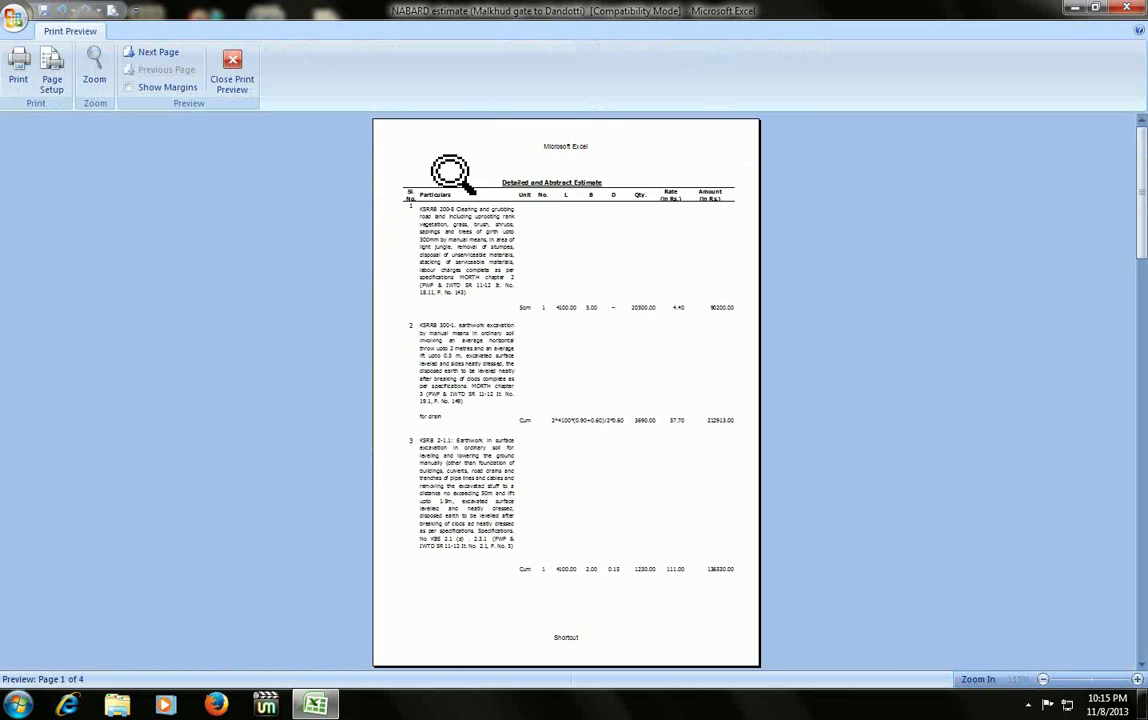
key("Escape")
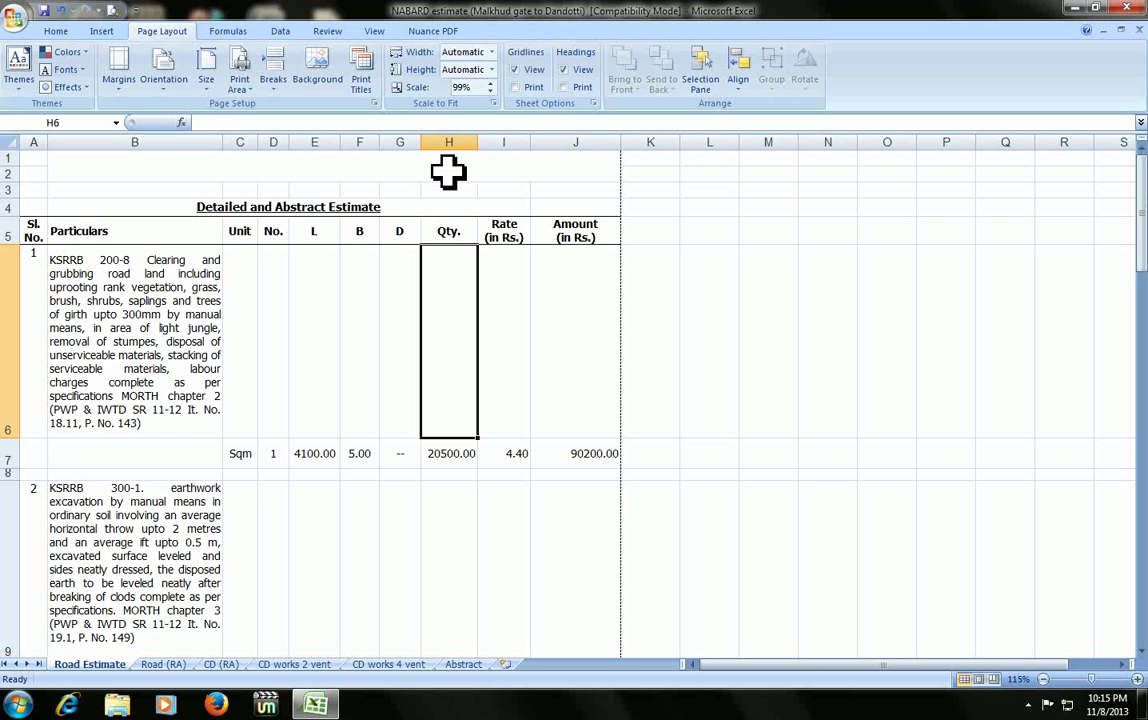